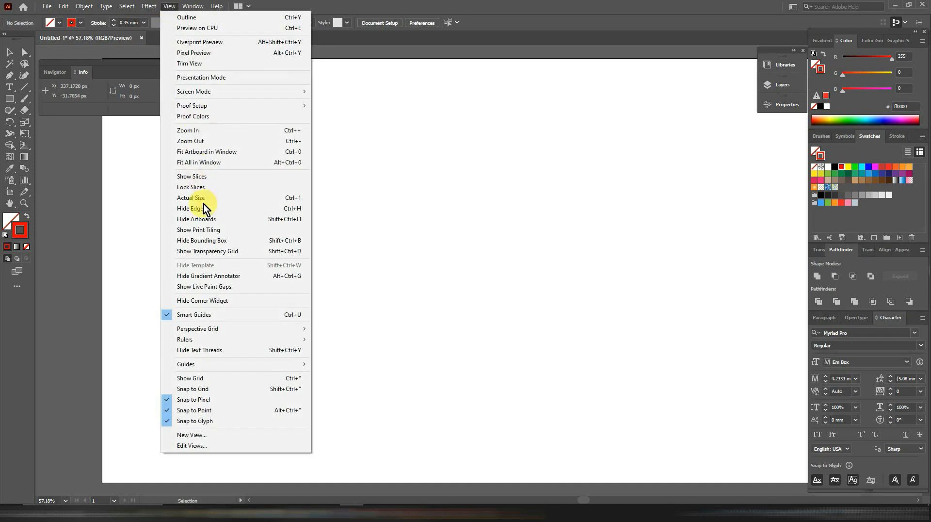
# Show the document rulers and set their units to millimeters.
pyautogui.moveTo(213, 339)
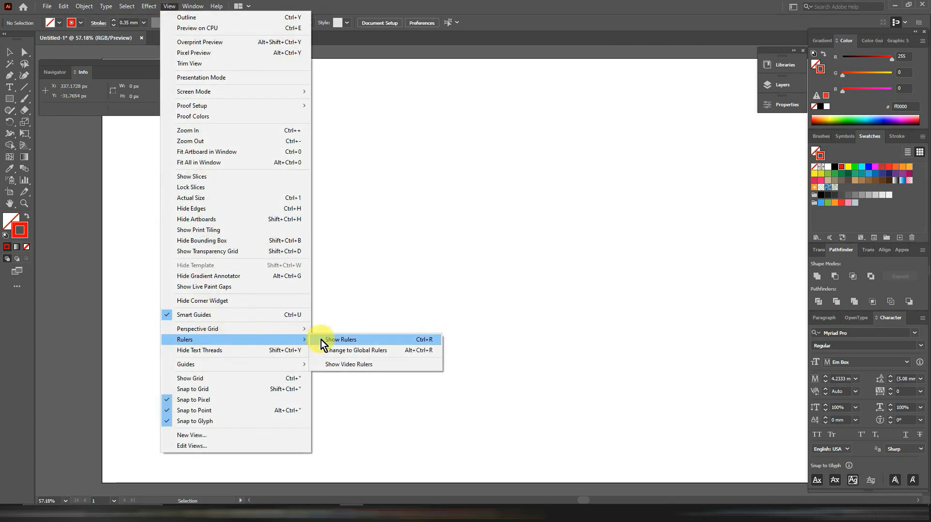
pyautogui.click(341, 339)
pyautogui.rightClick(426, 56)
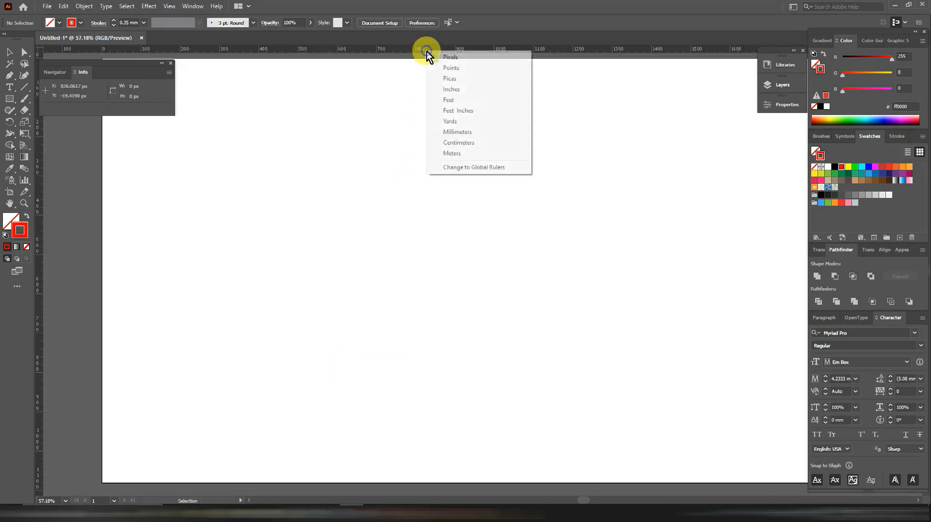
pyautogui.click(491, 136)
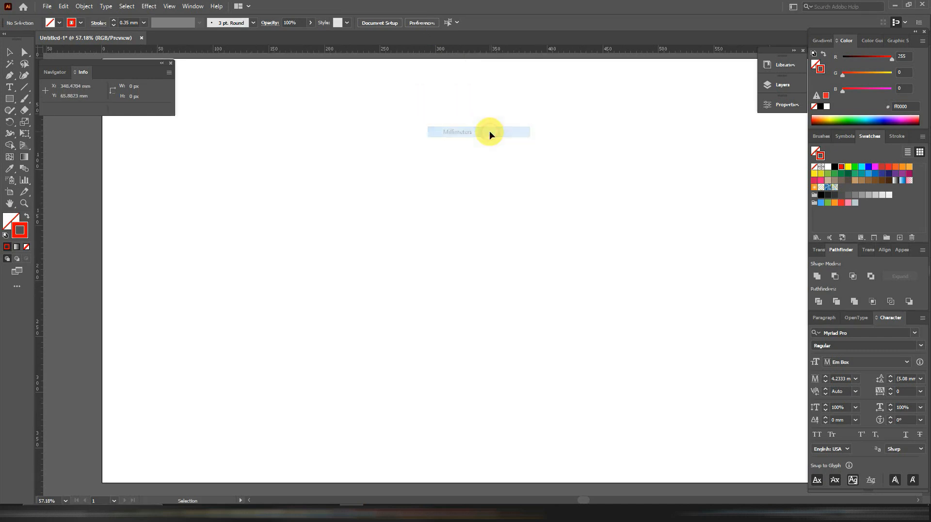
# Create a rectangle 89 mm wide and 160 mm high near the middle of the artboard.
pyautogui.click(10, 99)
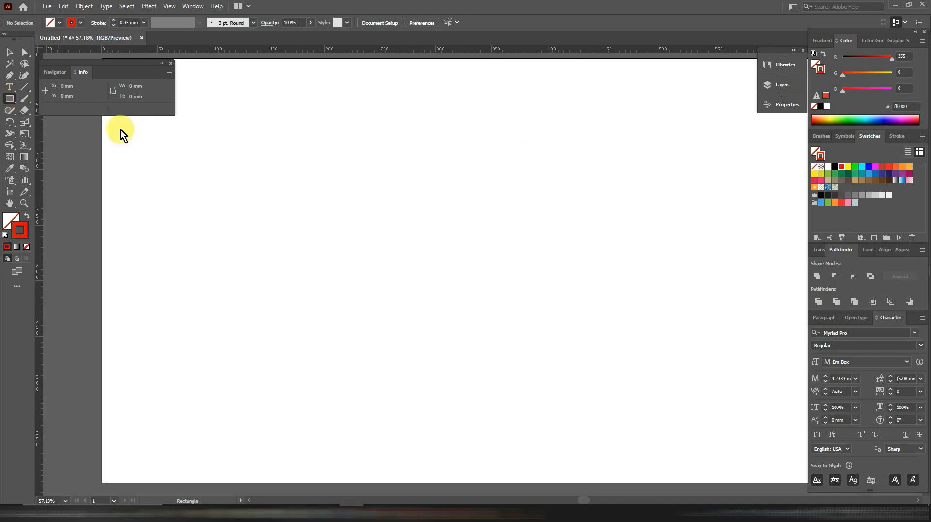
pyautogui.click(399, 209)
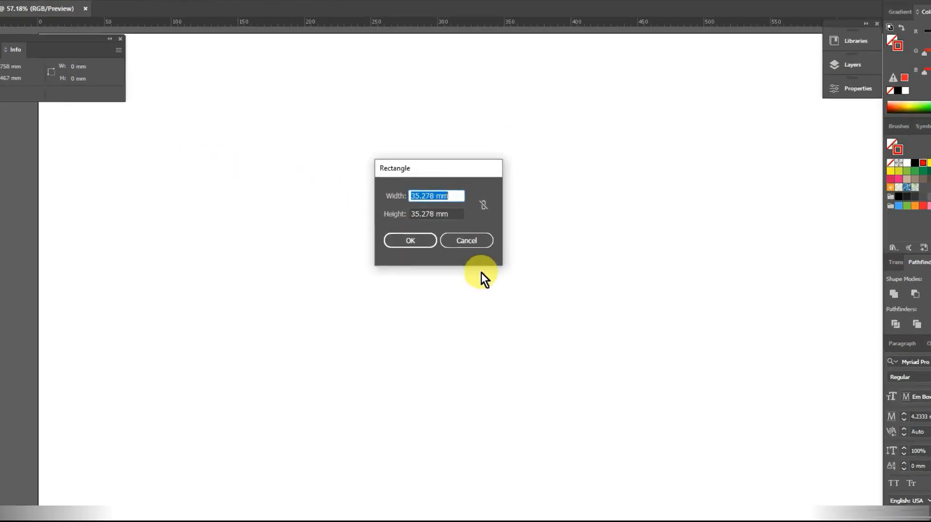
pyautogui.write('89')
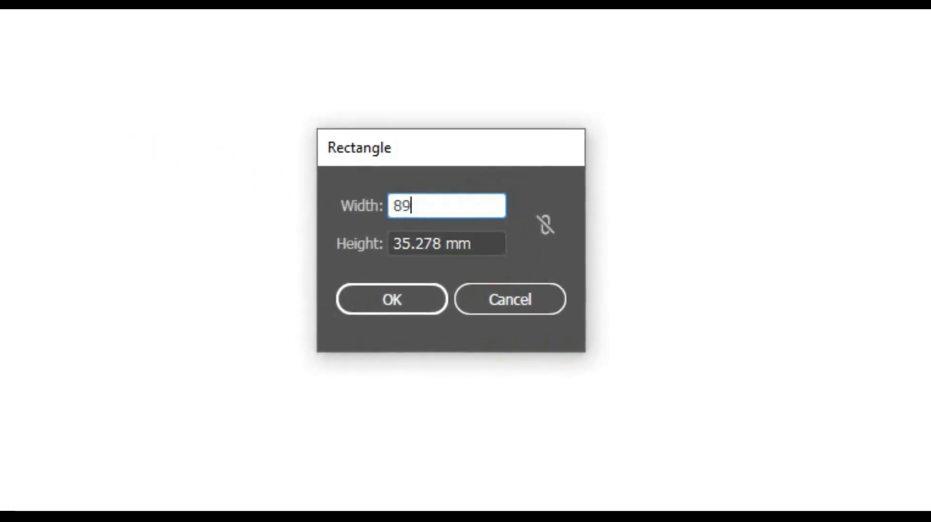
pyautogui.click(478, 245)
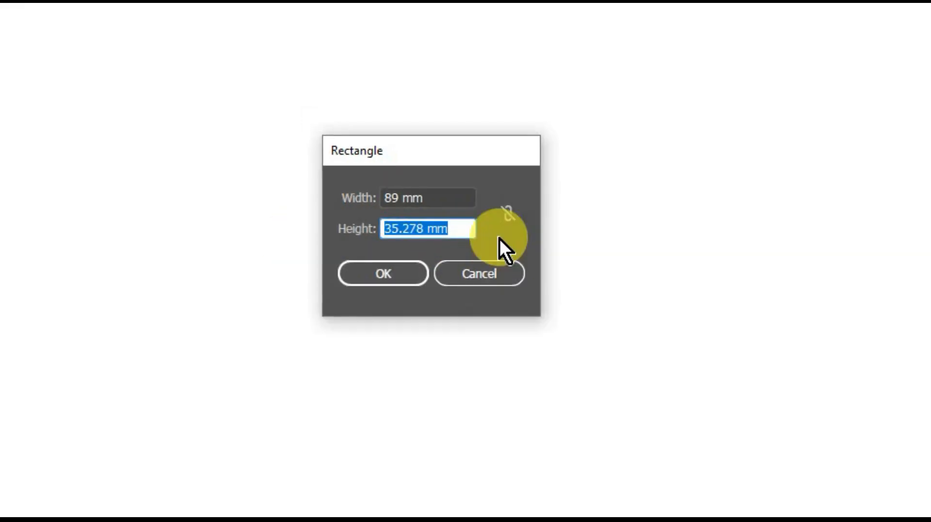
pyautogui.write('160')
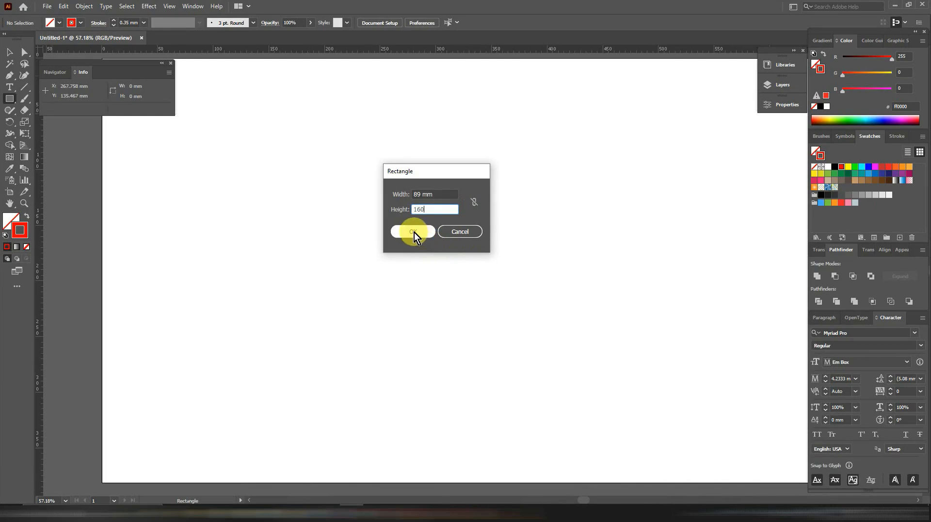
pyautogui.click(414, 231)
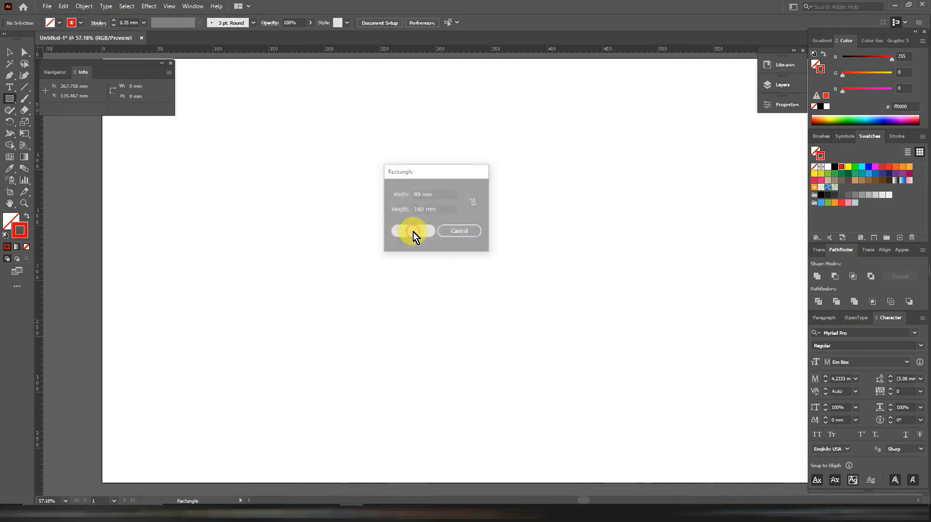
# Move the rectangle up and to the left, and place a duplicate flush against its right edge.
pyautogui.click(10, 52)
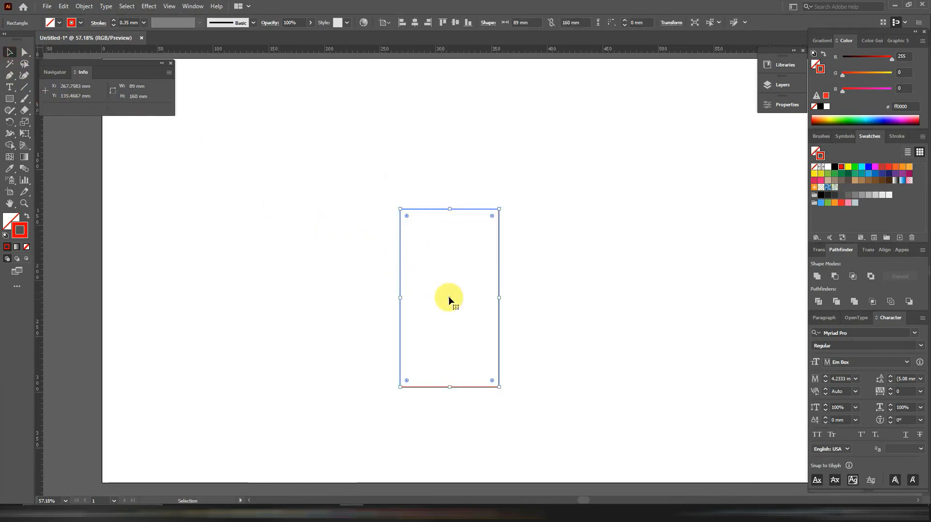
pyautogui.moveTo(449, 297); pyautogui.dragTo(354, 252)
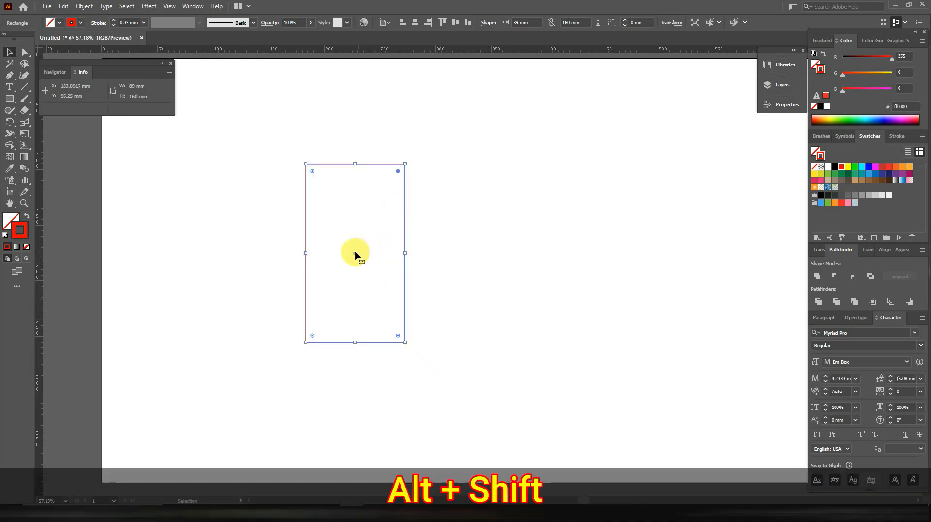
pyautogui.moveTo(356, 253); pyautogui.dragTo(455, 251)
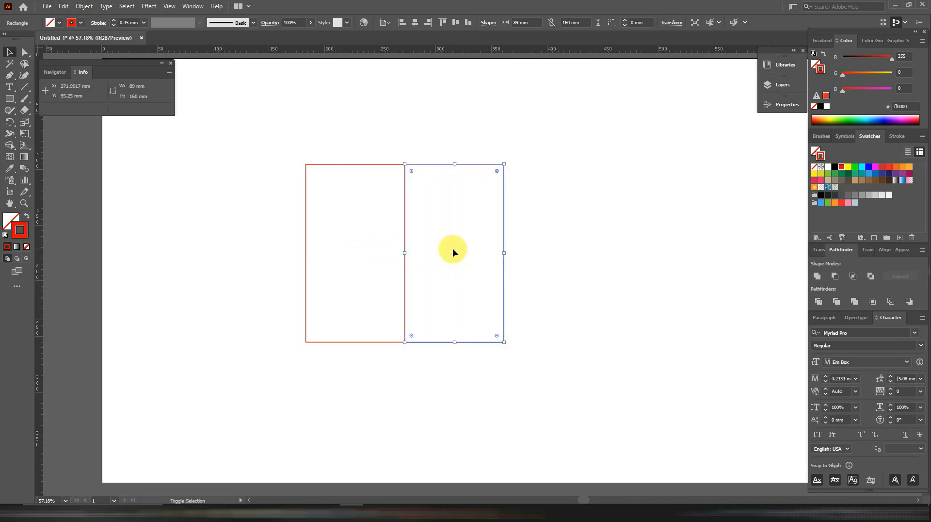
# Set the duplicated rectangle's width to 35 mm, using its middle-left reference point to keep the left edge in place.
pyautogui.click(194, 6)
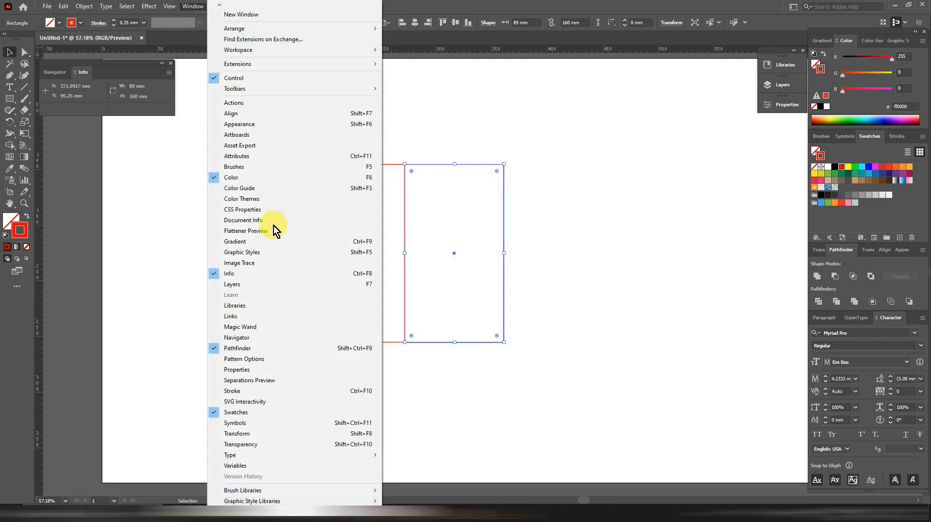
pyautogui.click(301, 369)
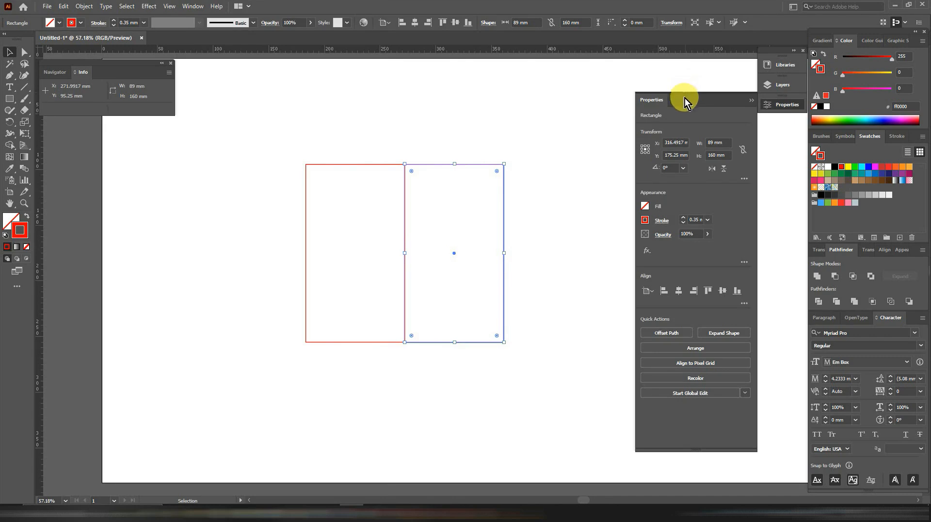
pyautogui.moveTo(685, 98); pyautogui.dragTo(710, 131)
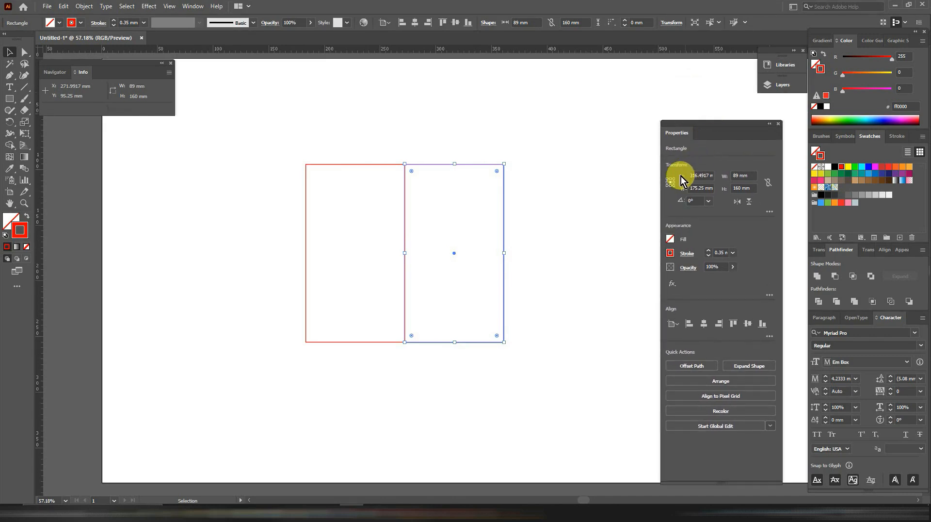
pyautogui.click(668, 183)
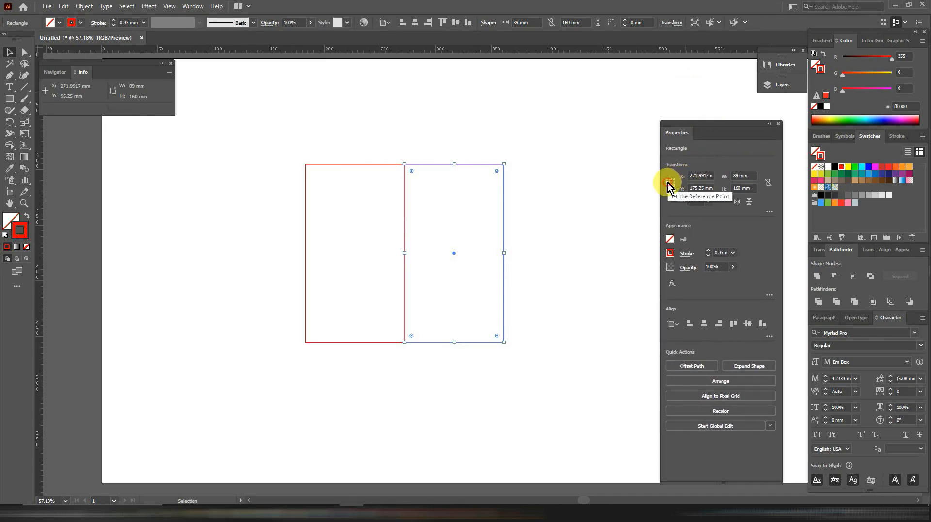
pyautogui.click(737, 175)
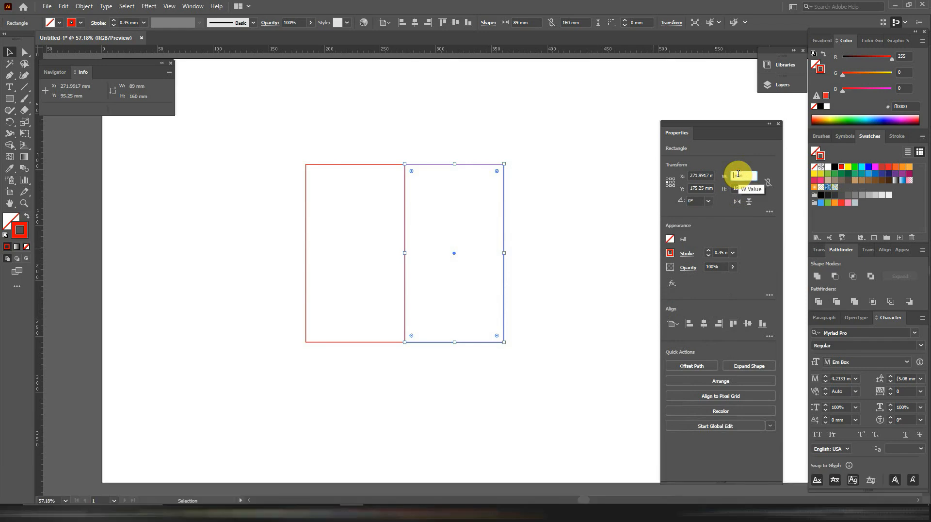
pyautogui.write('3')
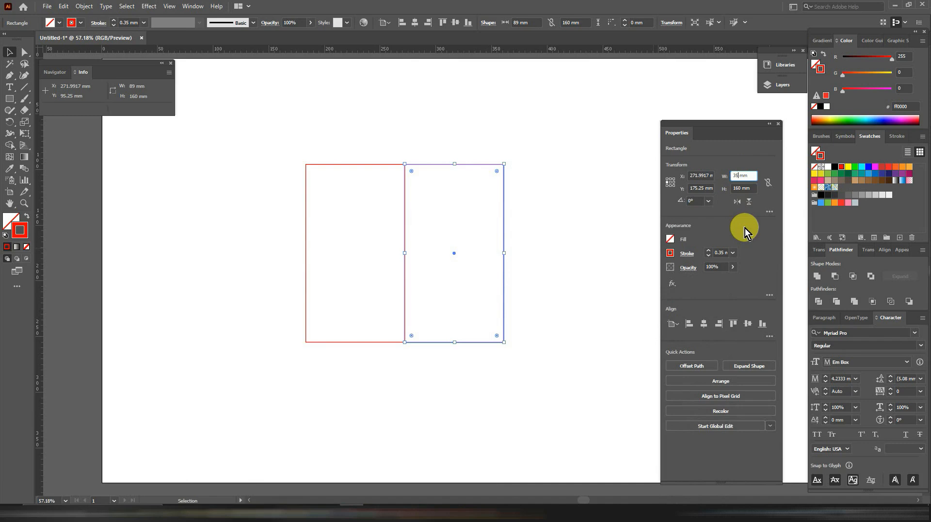
pyautogui.write('5')
pyautogui.press('Return')
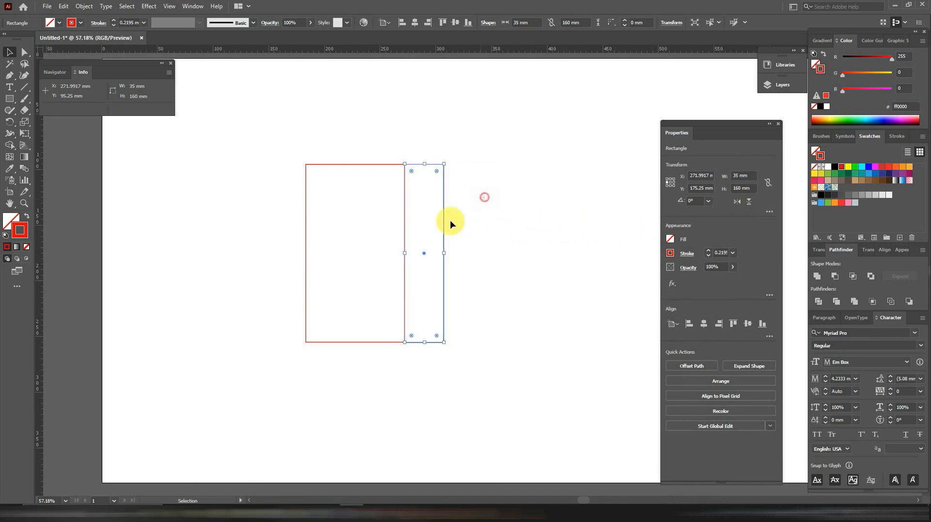
# Duplicate the 89 mm and 35 mm rectangles together and place the copies flush against the right side of the originals.
pyautogui.moveTo(485, 197); pyautogui.dragTo(265, 272)
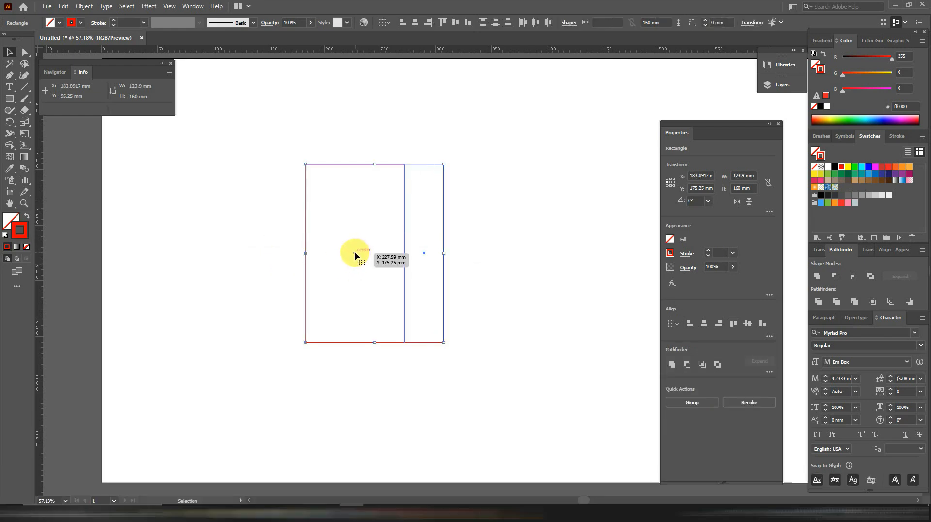
pyautogui.moveTo(358, 254); pyautogui.dragTo(494, 252)
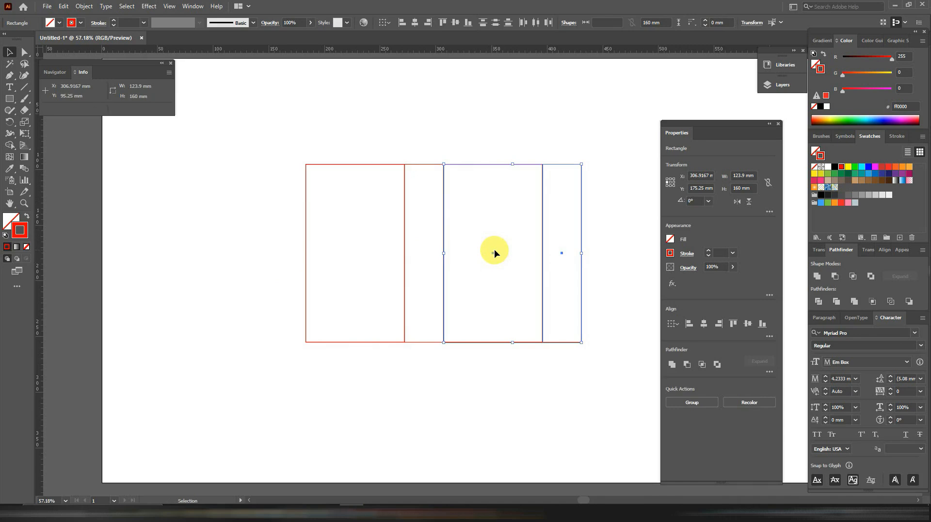
pyautogui.click(257, 242)
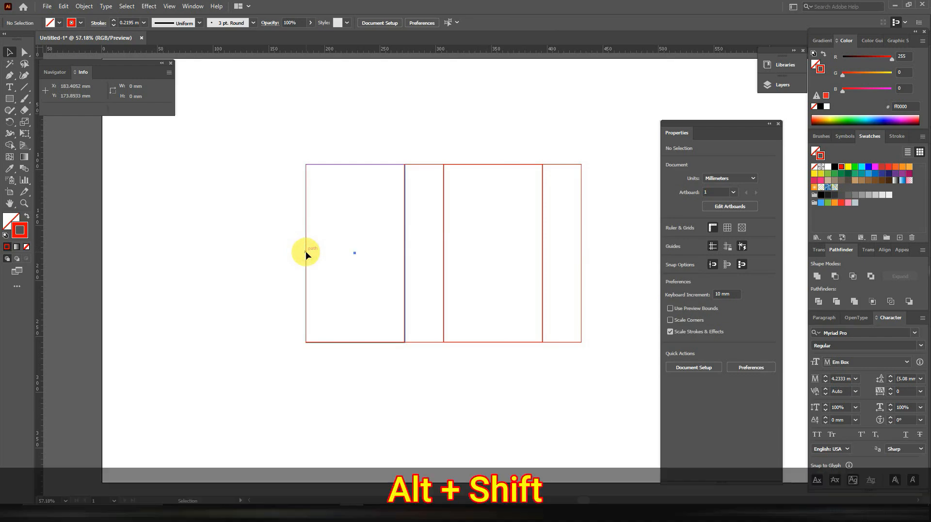
# Duplicate the leftmost rectangle flush against its left side and set the copy's width to 15 mm with the right edge fixed.
pyautogui.moveTo(306, 253); pyautogui.dragTo(207, 255)
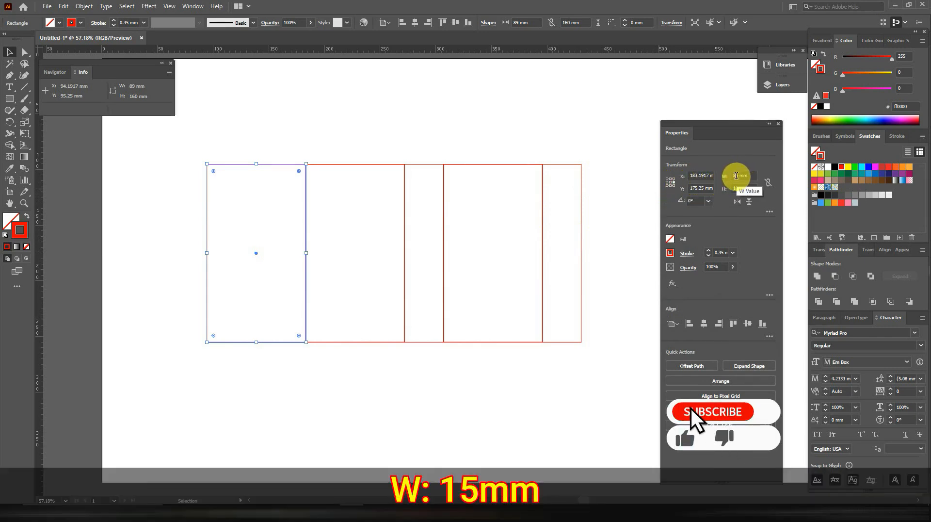
pyautogui.click(737, 176)
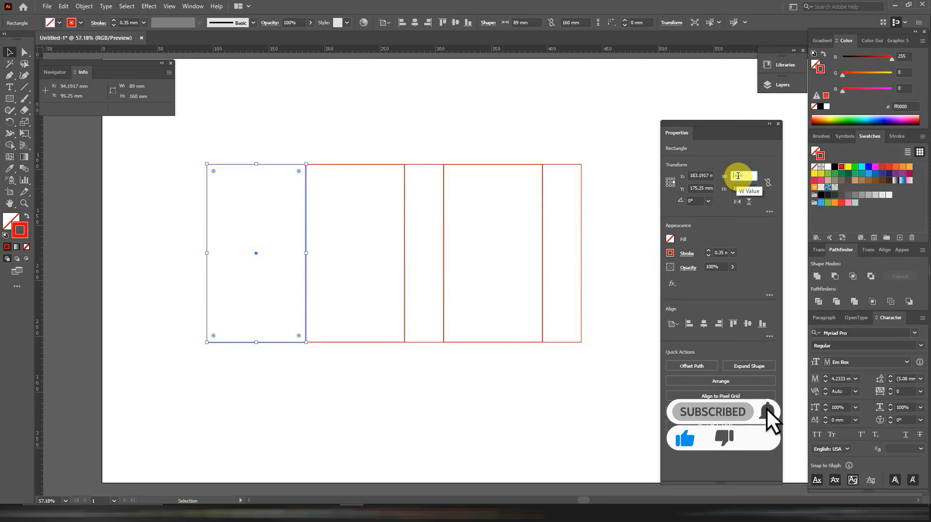
pyautogui.write('15')
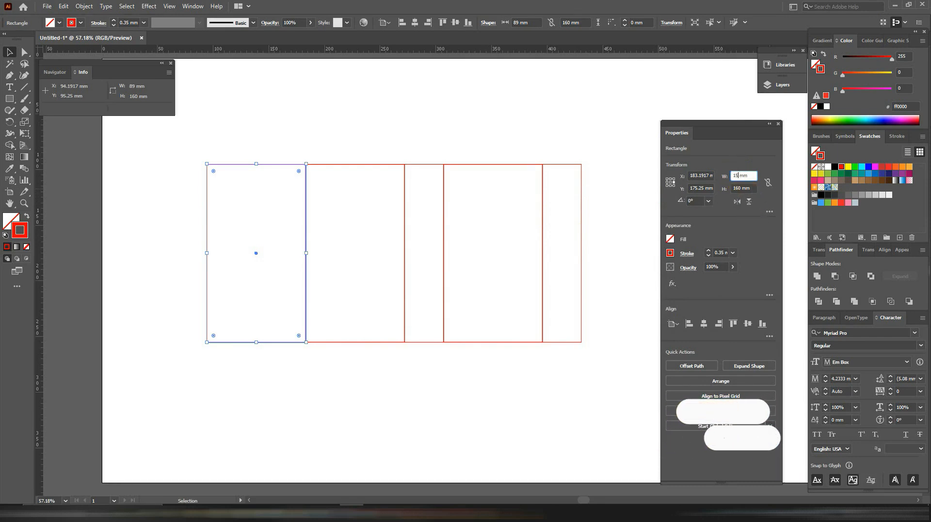
pyautogui.press('Return')
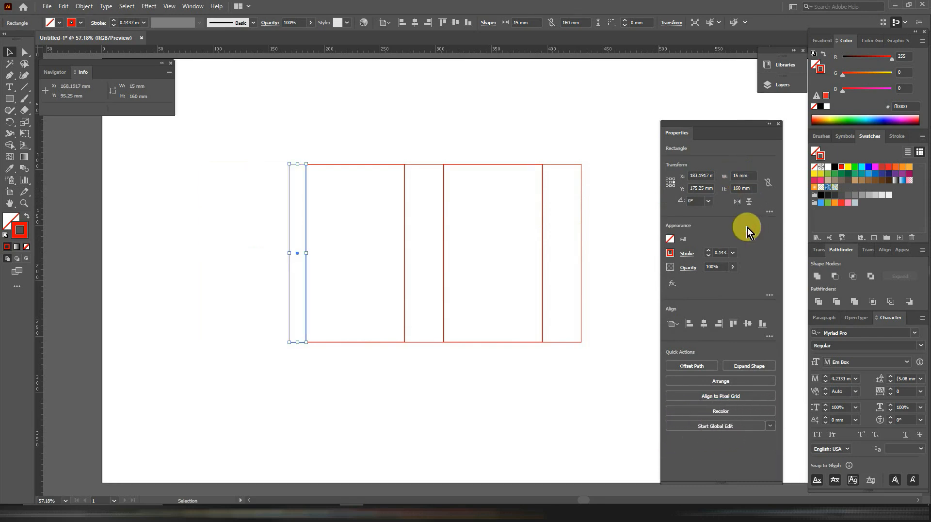
pyautogui.click(200, 331)
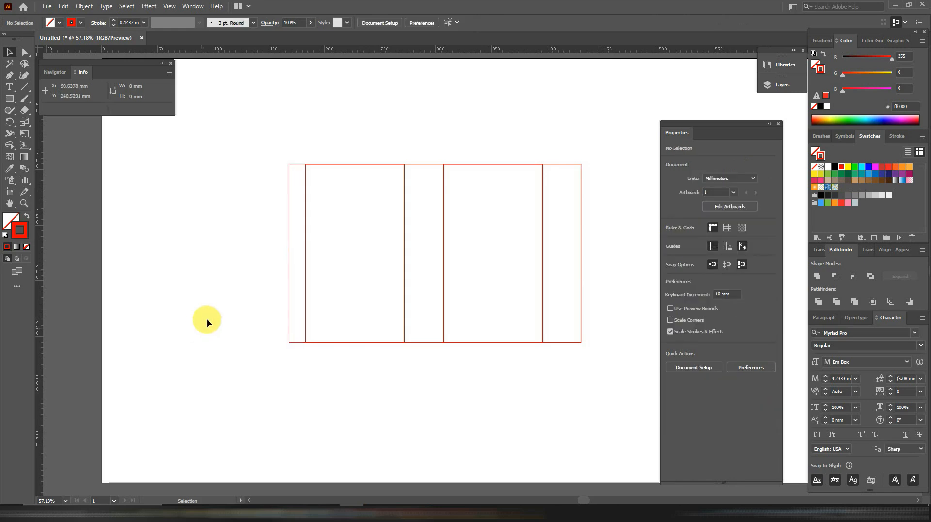
# Set the general, stroke and type units to Millimeters in the preferences and check the keyboard increment.
pyautogui.hotkey('ctrl', 'k')
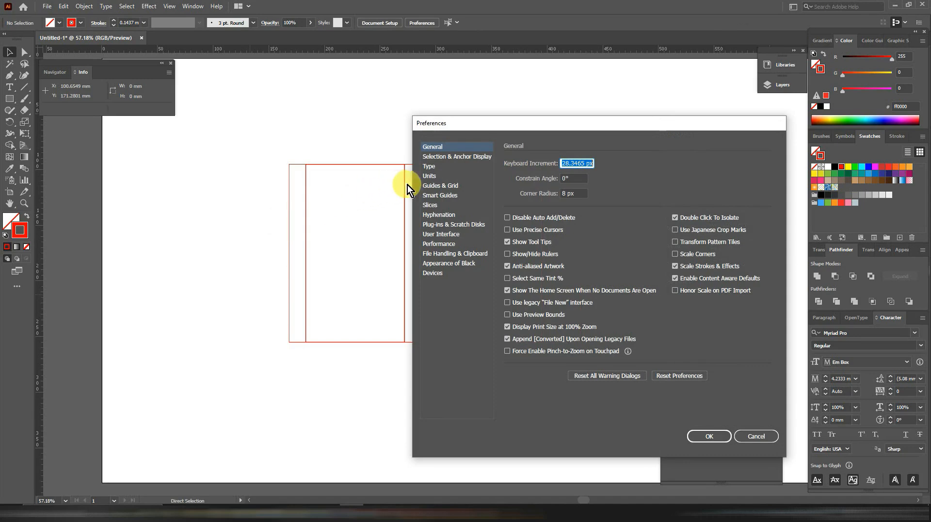
pyautogui.click(429, 176)
pyautogui.click(596, 165)
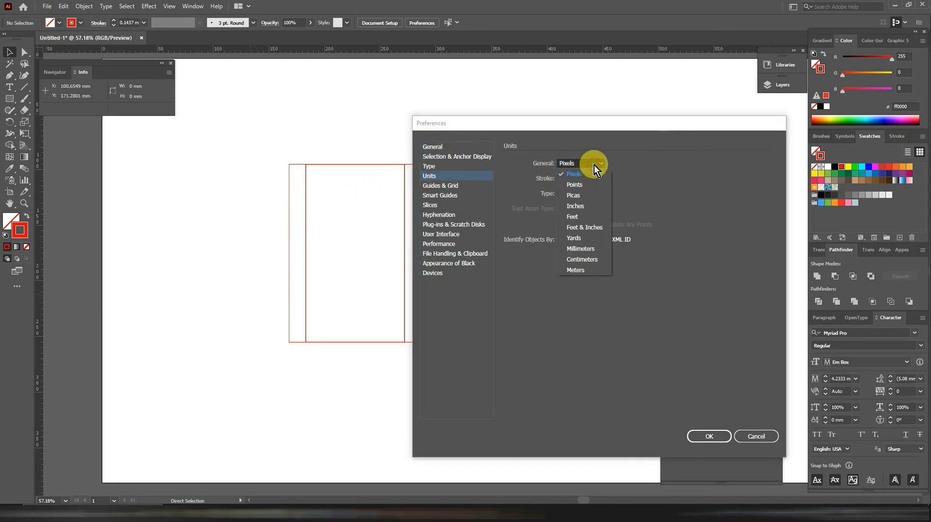
pyautogui.click(585, 248)
pyautogui.click(601, 179)
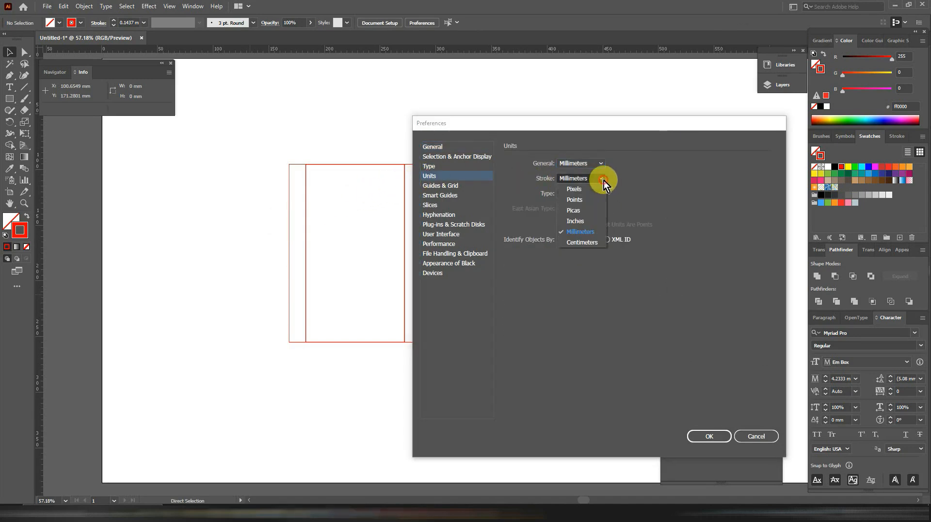
pyautogui.click(577, 232)
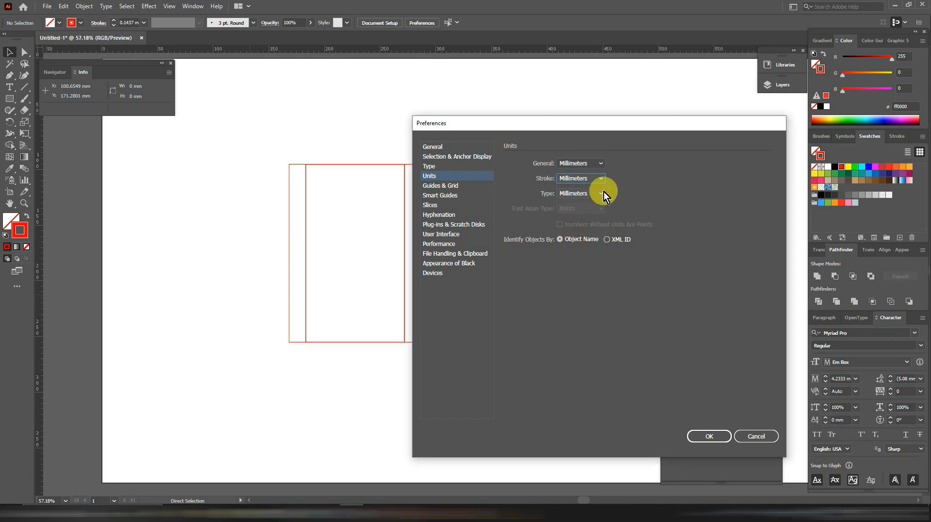
pyautogui.click(602, 193)
pyautogui.click(581, 226)
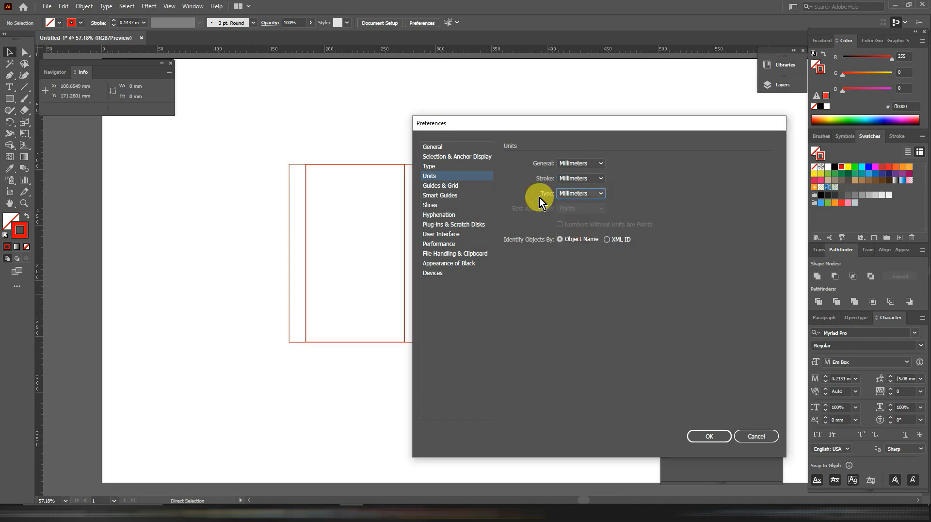
pyautogui.click(433, 147)
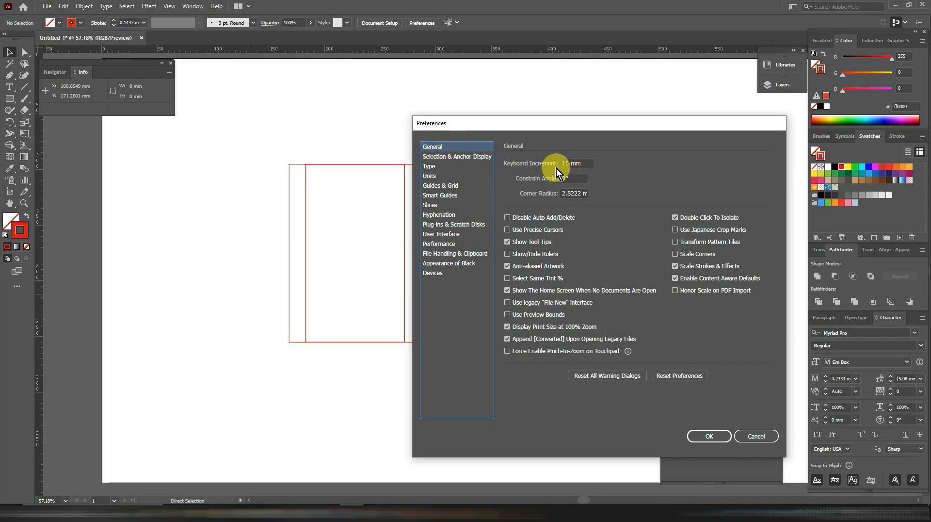
pyautogui.click(712, 436)
# Taper the 15 mm glue flap by moving its outer upper corner down and its outer lower corner up by 10 mm each.
pyautogui.click(26, 57)
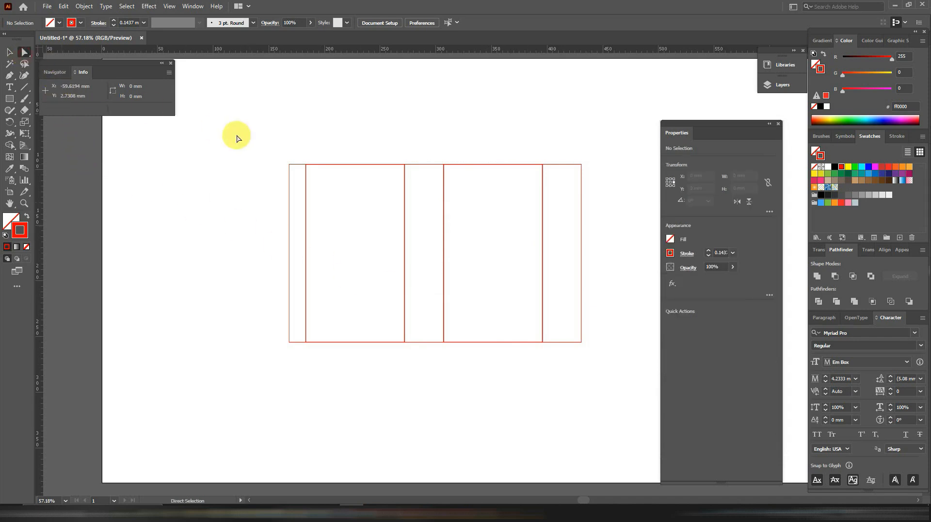
pyautogui.moveTo(283, 156); pyautogui.dragTo(296, 173)
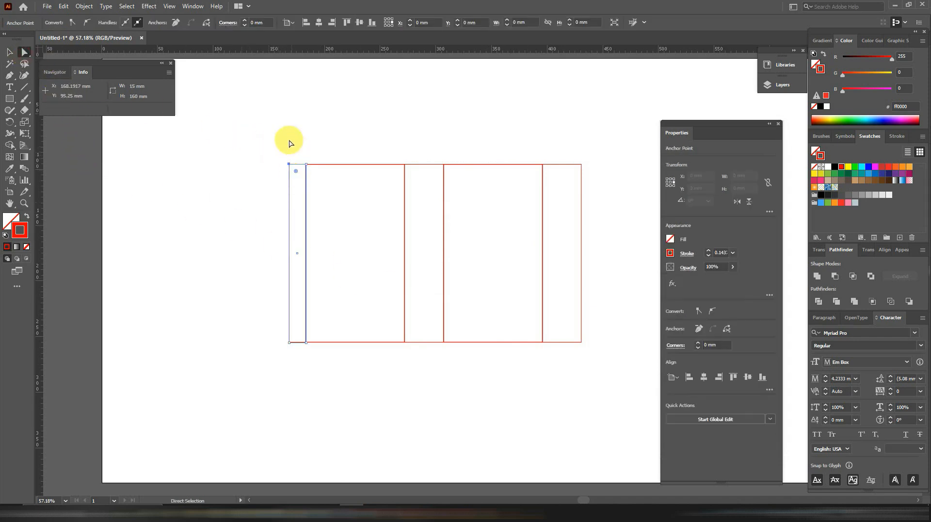
pyautogui.press('Down')
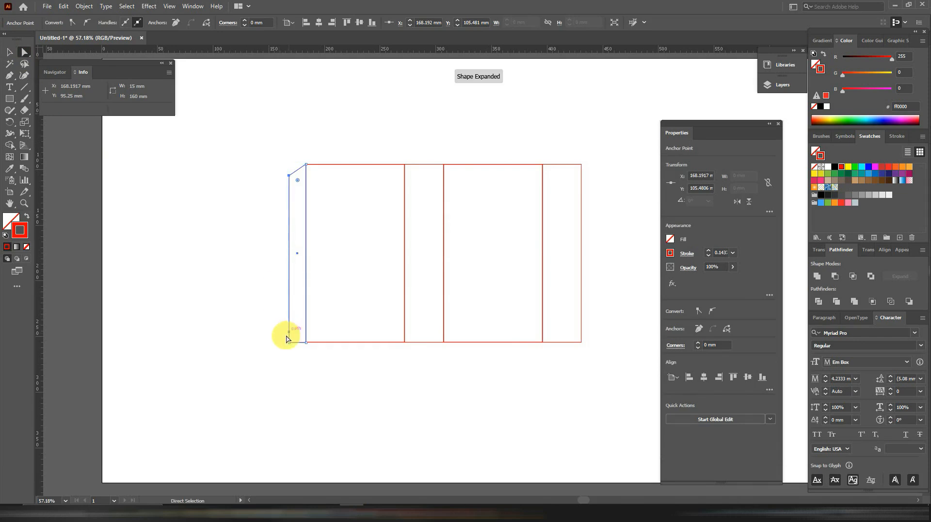
pyautogui.moveTo(284, 335); pyautogui.dragTo(295, 348)
pyautogui.press('Up')
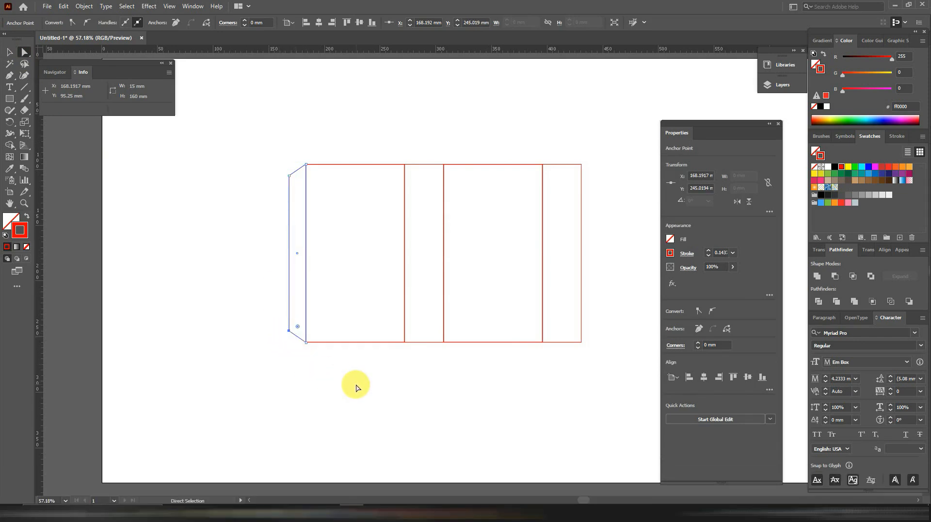
pyautogui.click(344, 377)
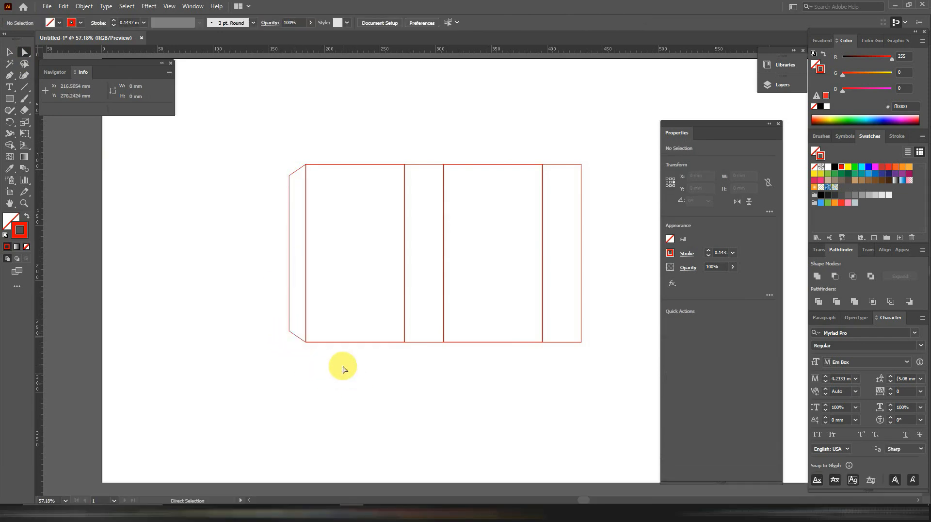
# Duplicate the second 89 mm panel flush above itself and set the copy's height to 35 mm with its bottom edge fixed.
pyautogui.click(13, 53)
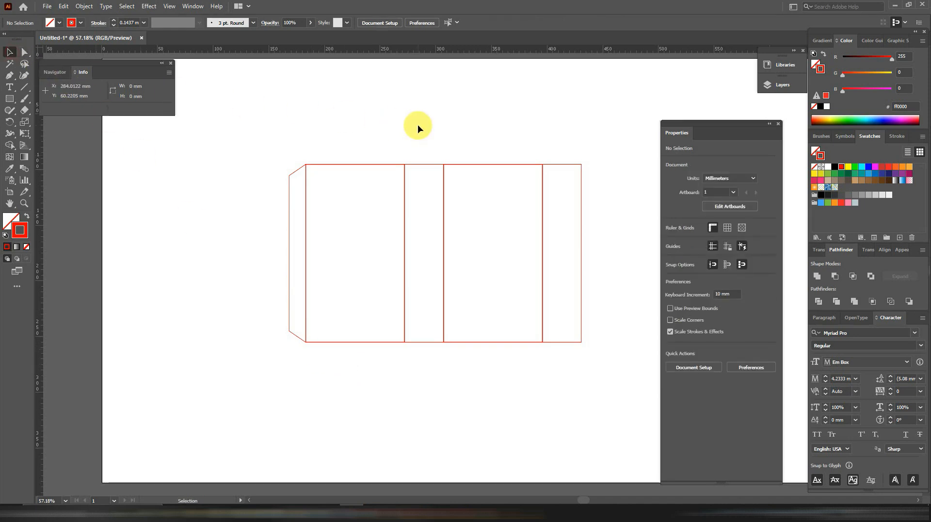
pyautogui.moveTo(417, 124); pyautogui.dragTo(357, 224)
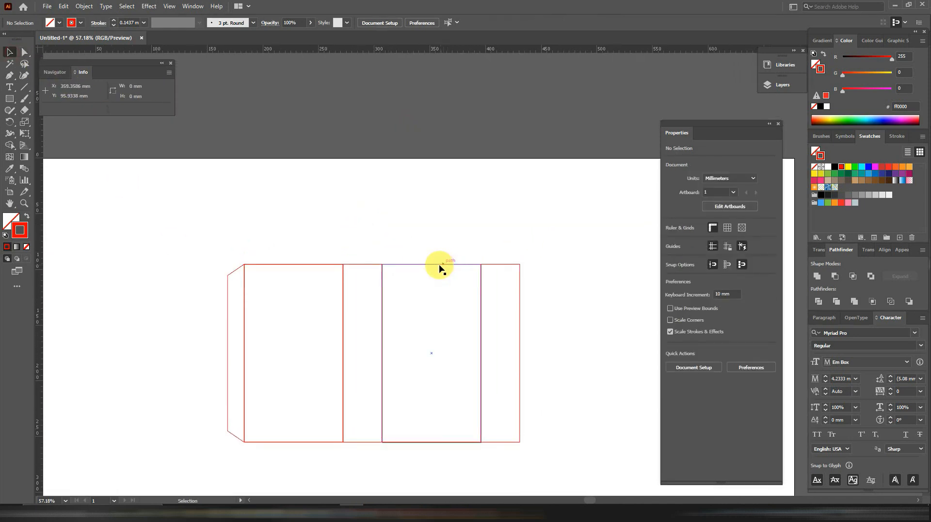
pyautogui.moveTo(440, 267); pyautogui.dragTo(440, 90)
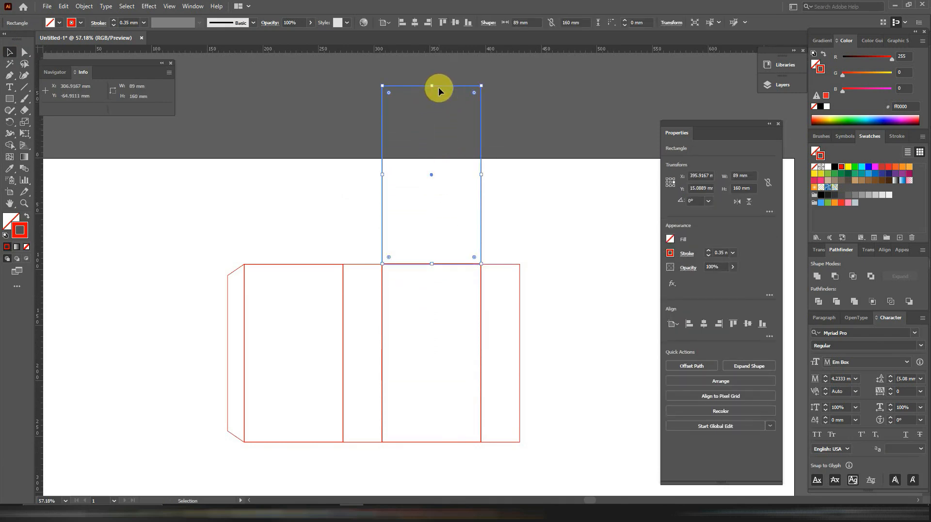
pyautogui.click(670, 186)
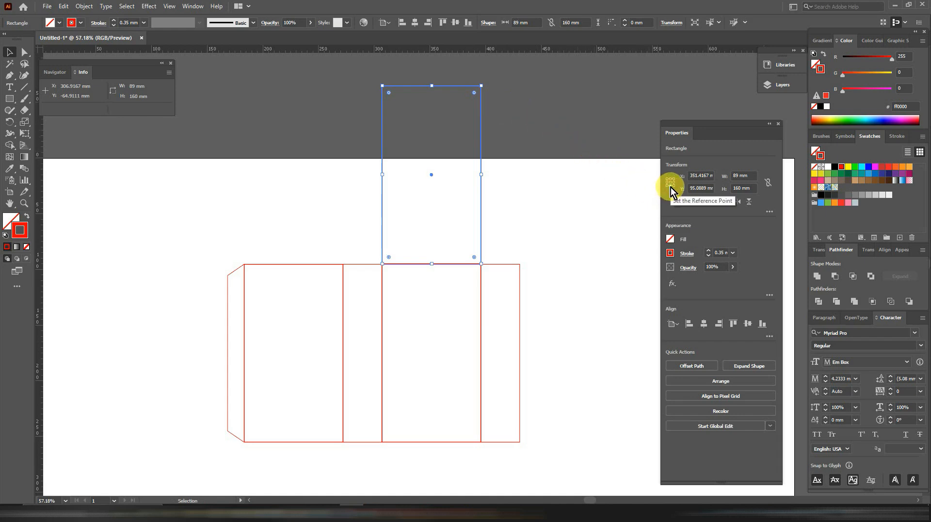
pyautogui.click(742, 188)
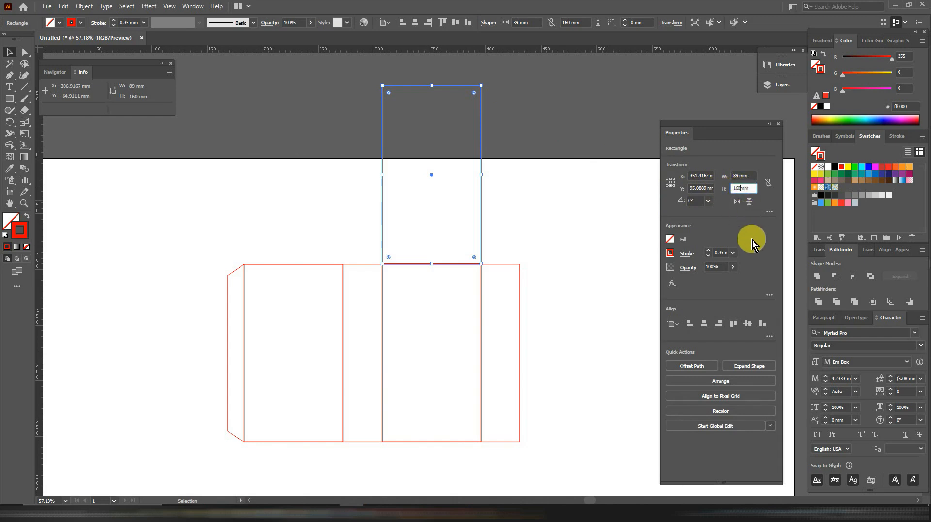
pyautogui.press('BackSpace')
pyautogui.press('BackSpace')
pyautogui.write('35')
pyautogui.click(738, 223)
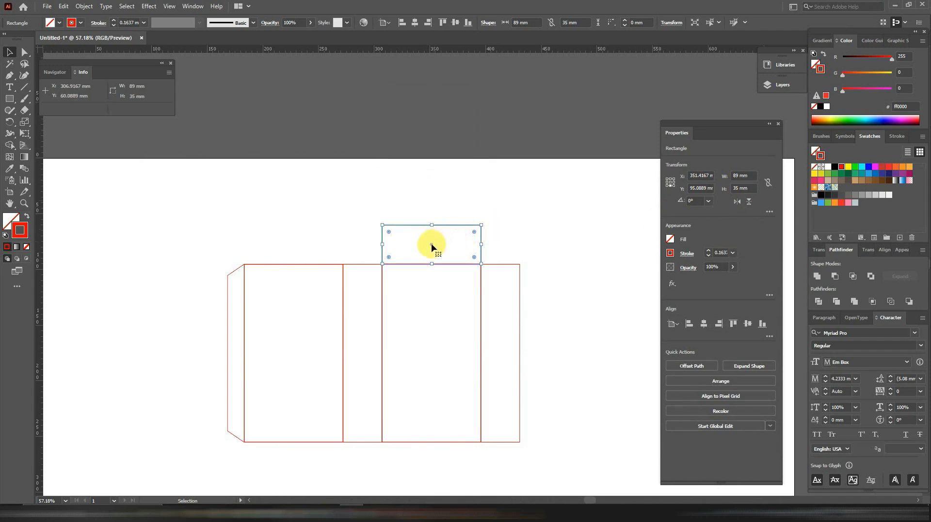
# Duplicate the 89 × 35 mm top panel flush above itself and set the copy's height to 15 mm with its bottom edge fixed.
pyautogui.moveTo(432, 247); pyautogui.dragTo(434, 206)
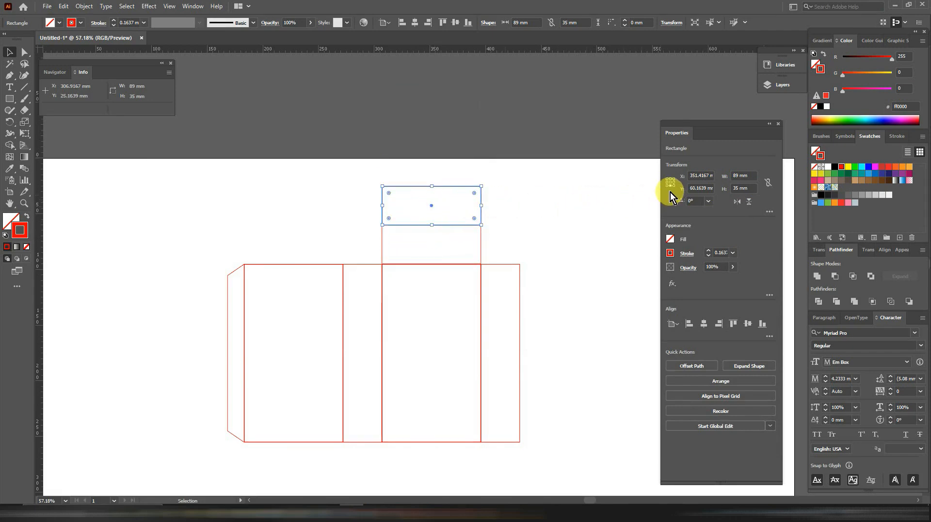
pyautogui.click(736, 188)
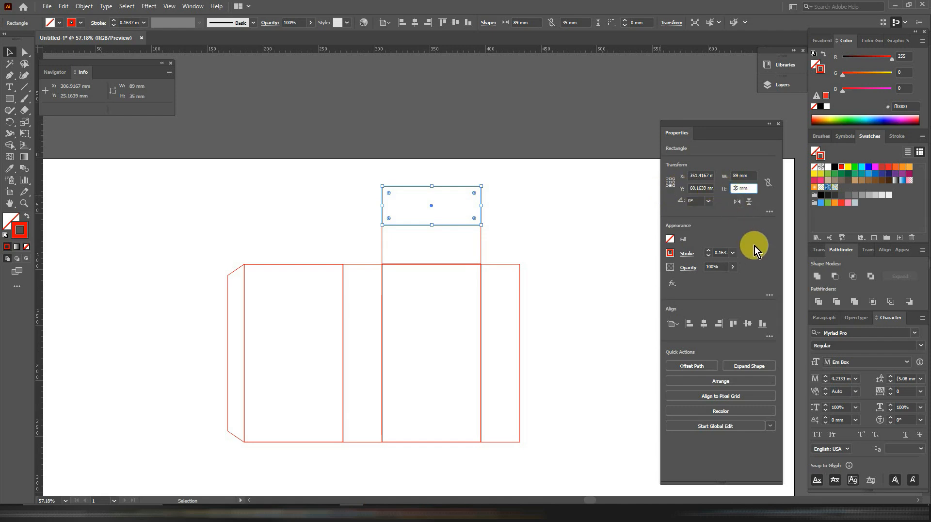
pyautogui.press('BackSpace')
pyautogui.write('1')
pyautogui.press('Return')
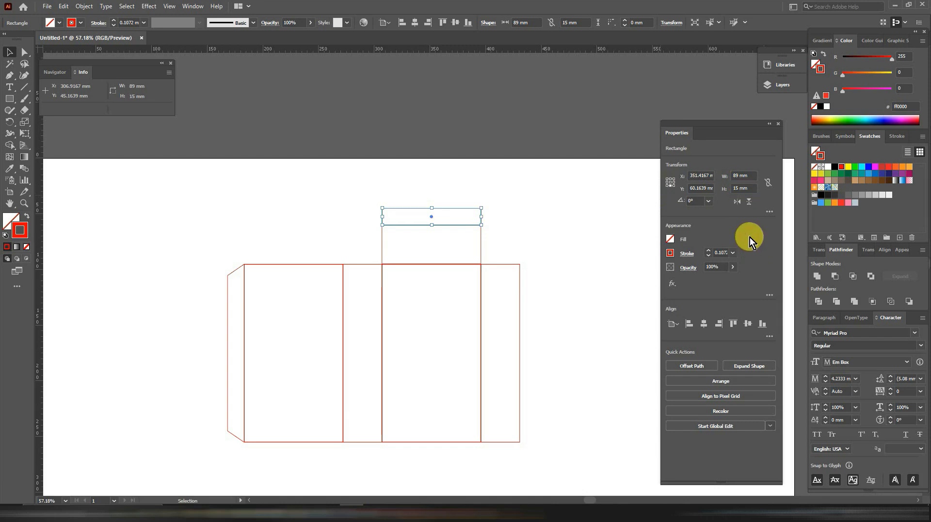
pyautogui.click(575, 228)
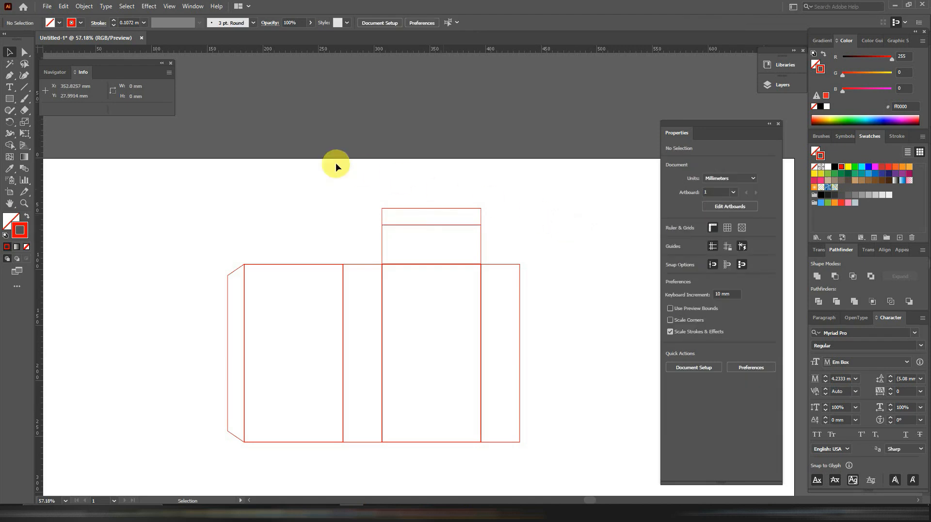
# Round the two upper corners of the 15 mm tuck flap to a radius of about 9.5 mm.
pyautogui.click(25, 53)
pyautogui.moveTo(367, 194); pyautogui.dragTo(471, 216)
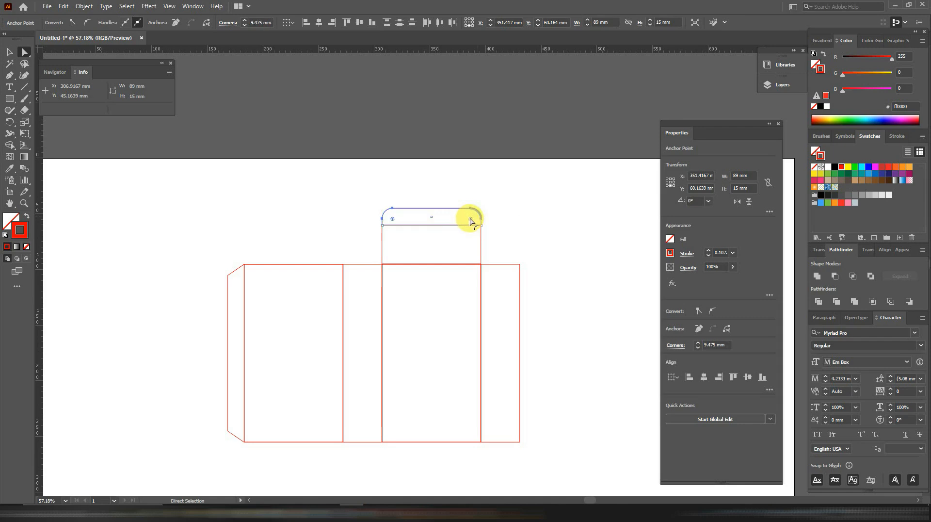
pyautogui.click(557, 226)
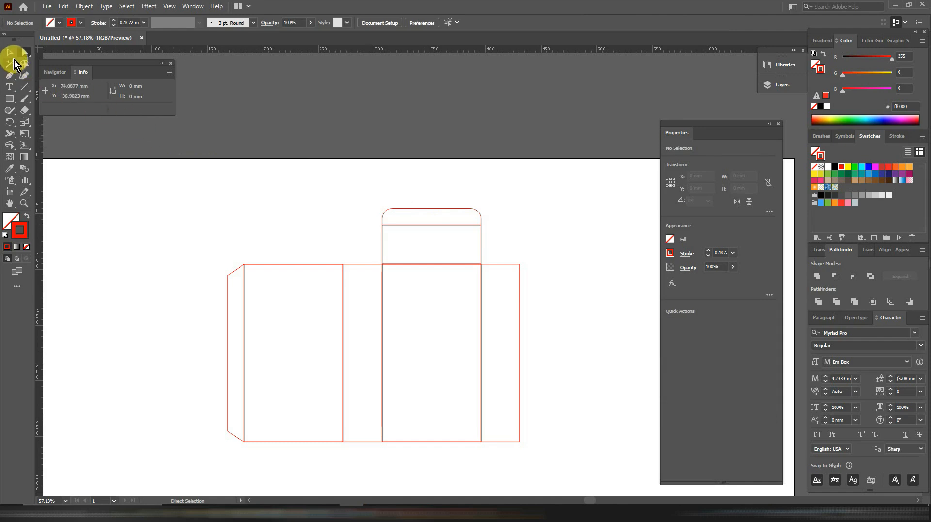
# Duplicate the 35 mm side panel between the main panels flush above itself and set the copy's height to 35 mm with its bottom edge fixed.
pyautogui.click(10, 54)
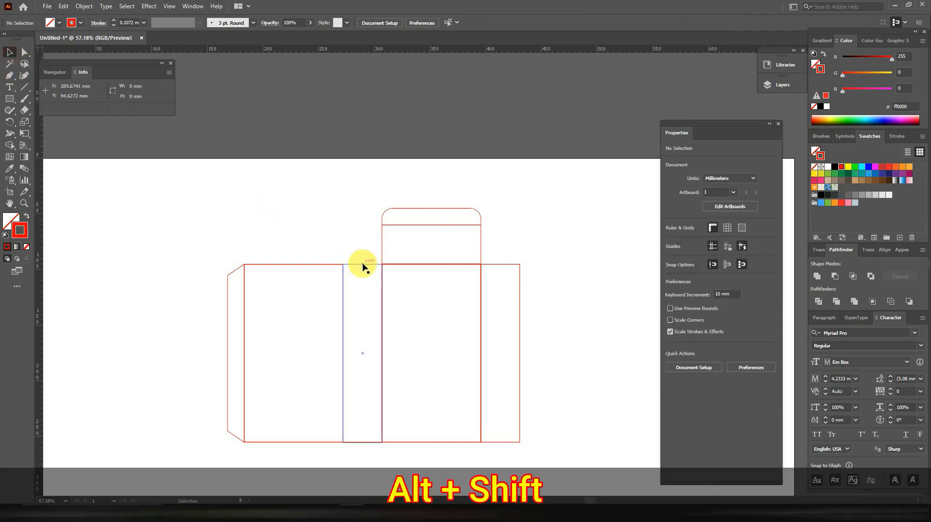
pyautogui.moveTo(364, 262); pyautogui.dragTo(364, 88)
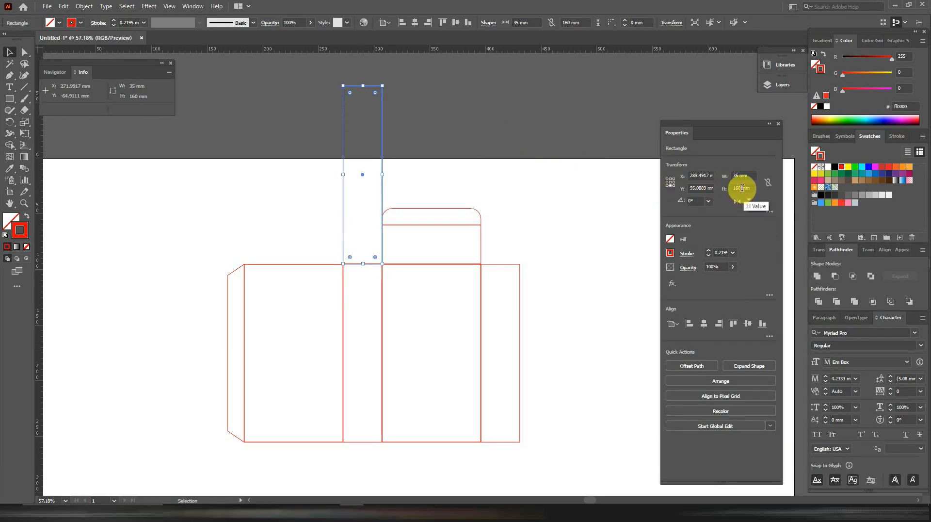
pyautogui.write('1')
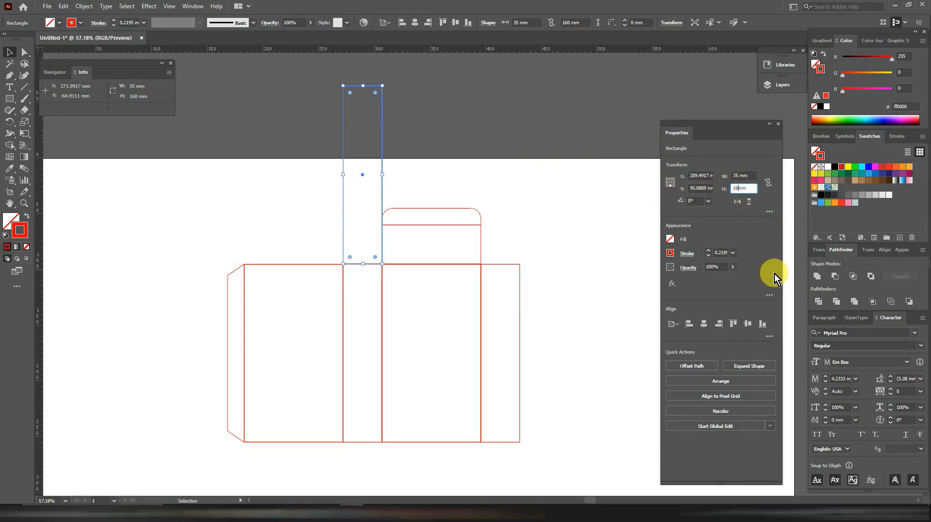
pyautogui.write('35')
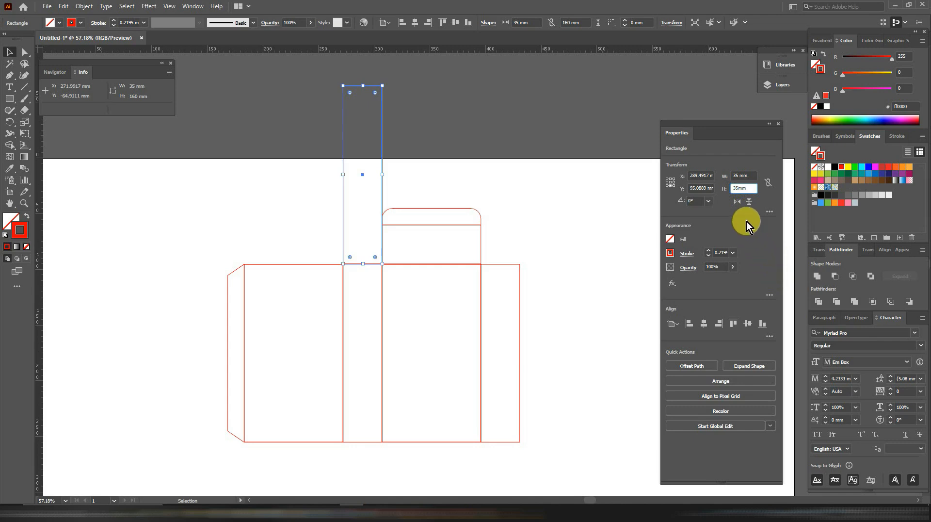
pyautogui.press('Return')
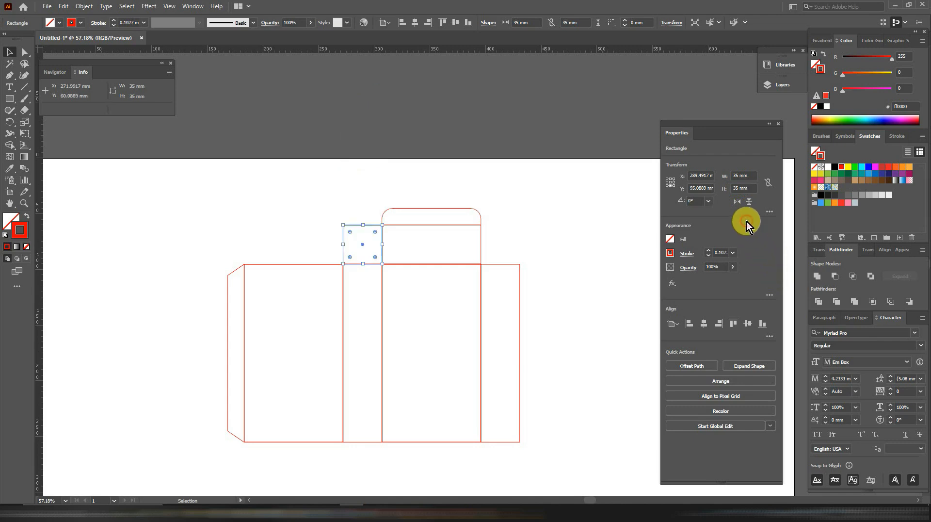
pyautogui.click(516, 223)
# Place a horizontal guide through the vertical midpoint of the 89 × 35 mm top panel.
pyautogui.hotkey('ctrl', '=')
pyautogui.hotkey('ctrl', '1')
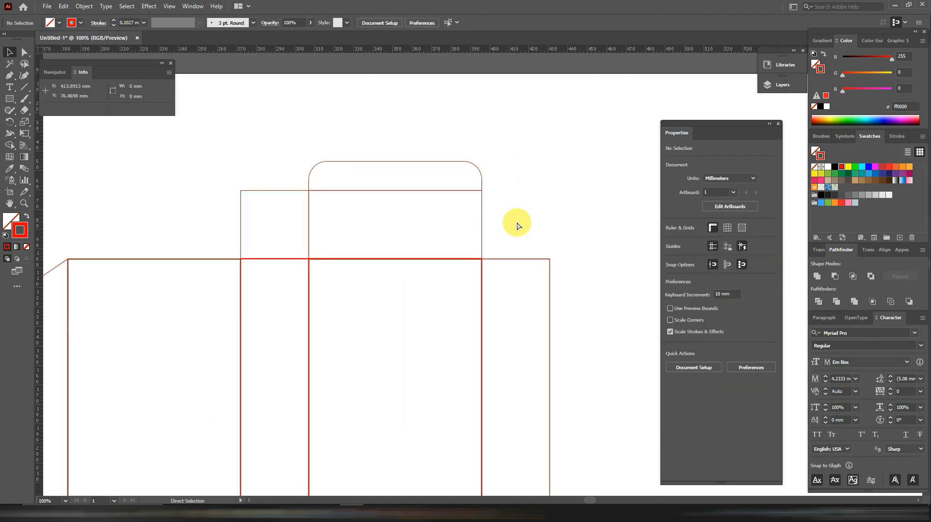
pyautogui.click(482, 220)
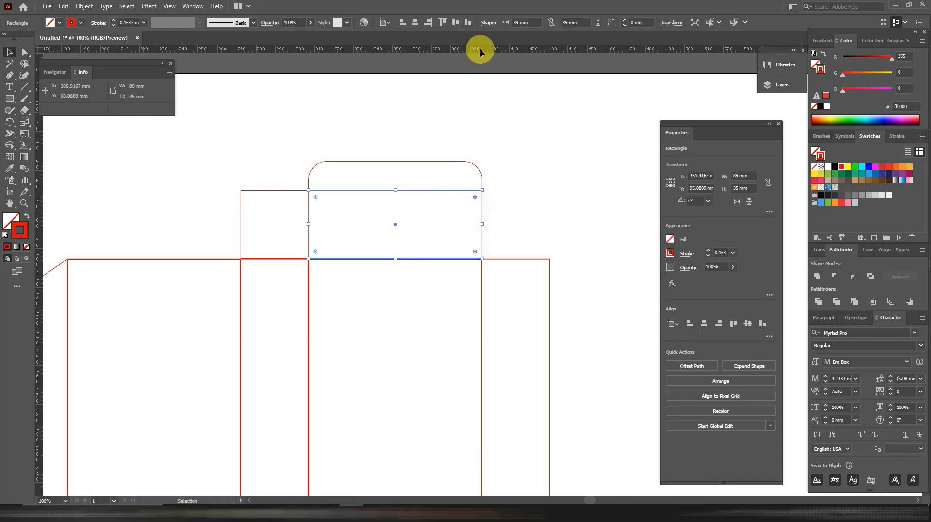
pyautogui.moveTo(480, 48); pyautogui.dragTo(482, 225)
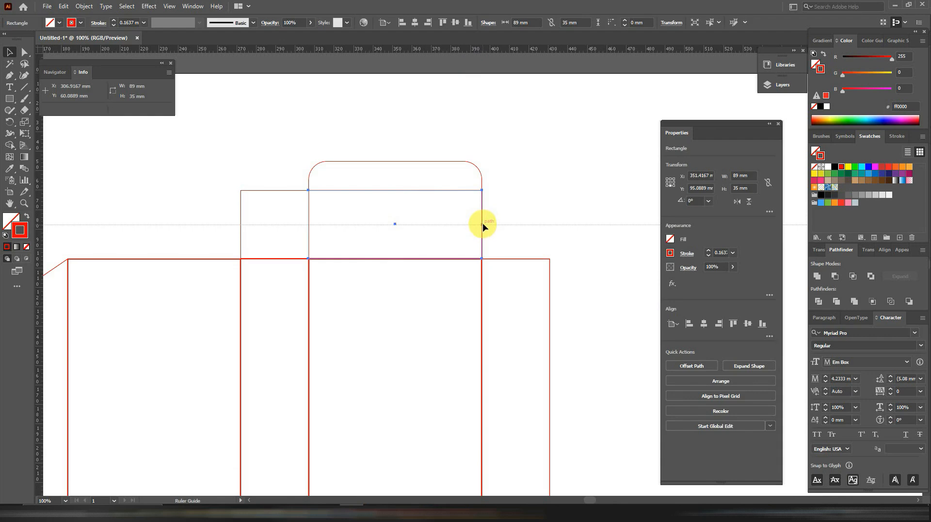
pyautogui.click(483, 224)
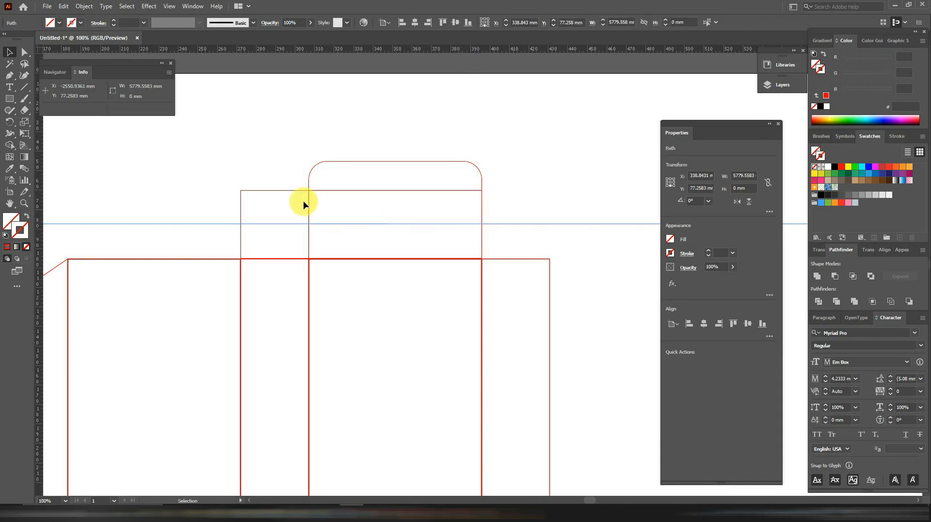
# Lower the top edge of the 35 mm square side flap to a height of about 26 mm, then delete the horizontal guide.
pyautogui.click(284, 191)
pyautogui.moveTo(275, 191); pyautogui.dragTo(277, 207)
pyautogui.click(260, 163)
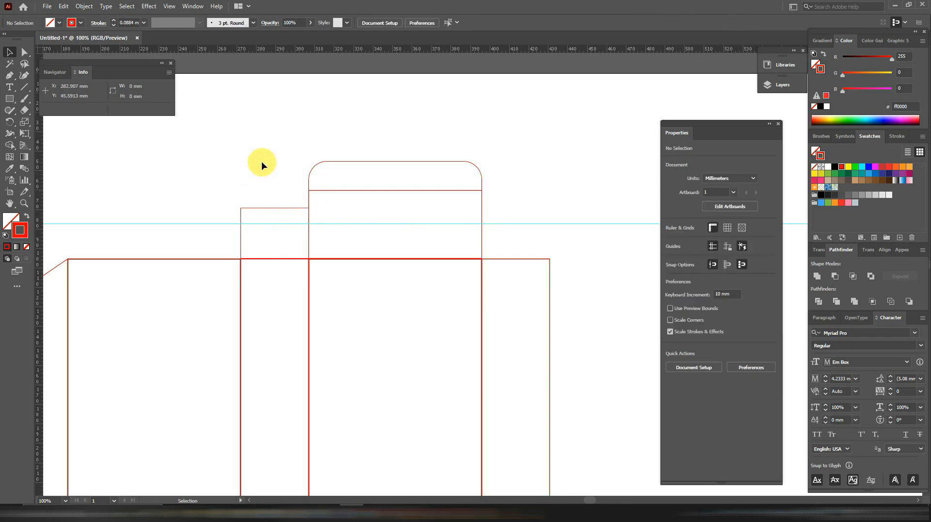
pyautogui.click(553, 224)
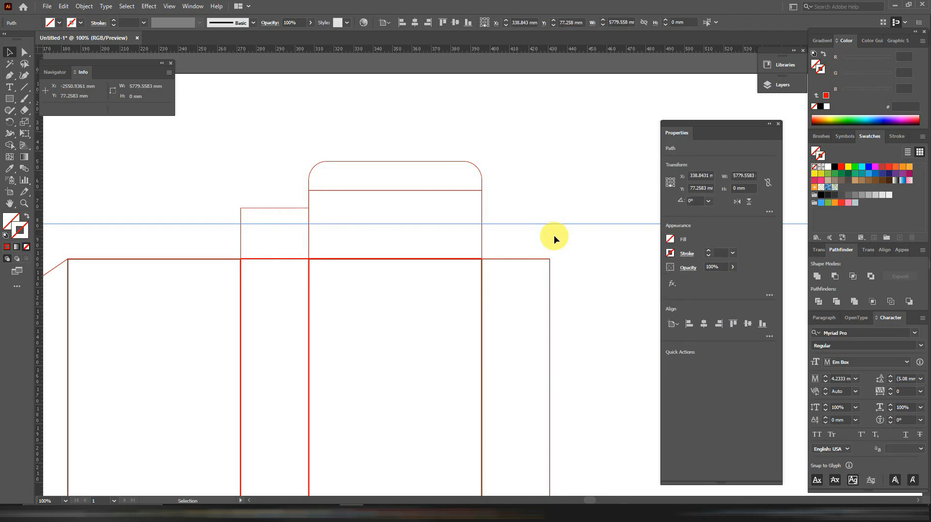
pyautogui.press('Delete')
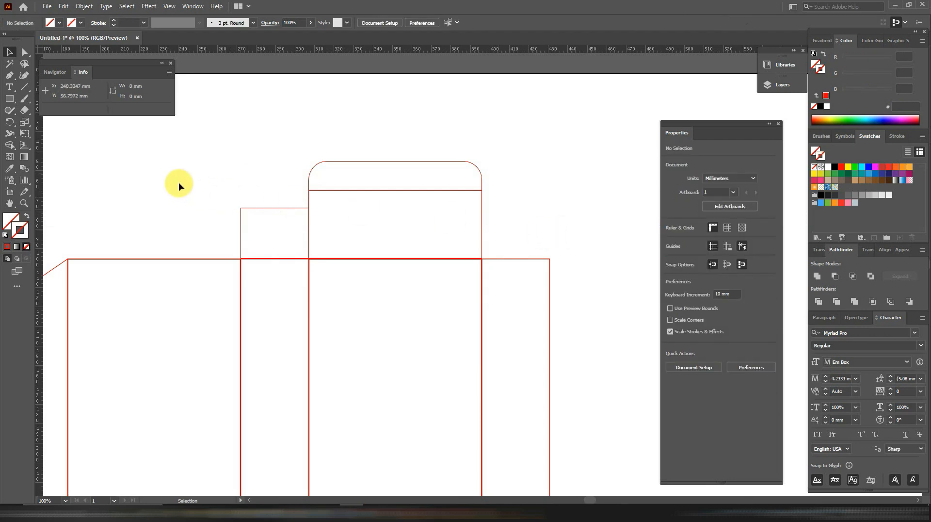
# Add an anchor point on the side flap's inner edge about 3 mm above its base and place a horizontal guide level with it.
pyautogui.scroll(1, 166, 200)
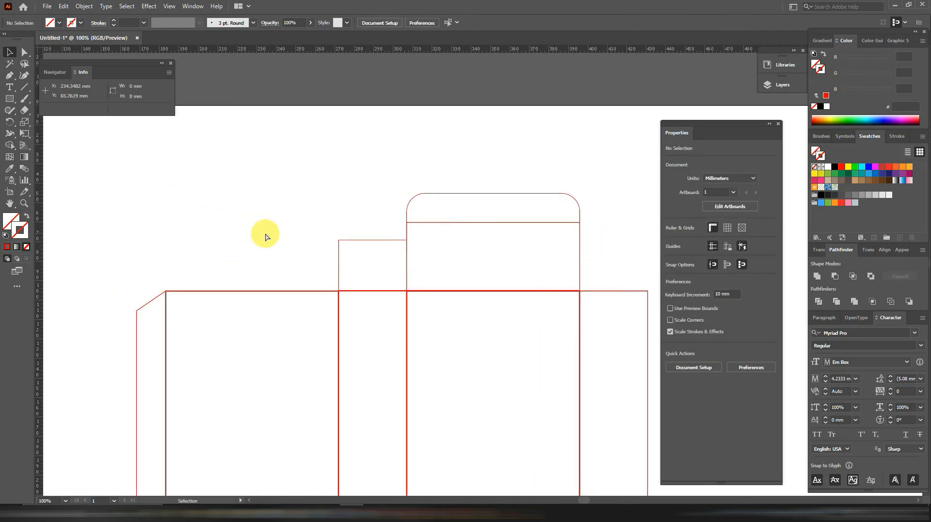
pyautogui.hotkey('ctrl', '+')
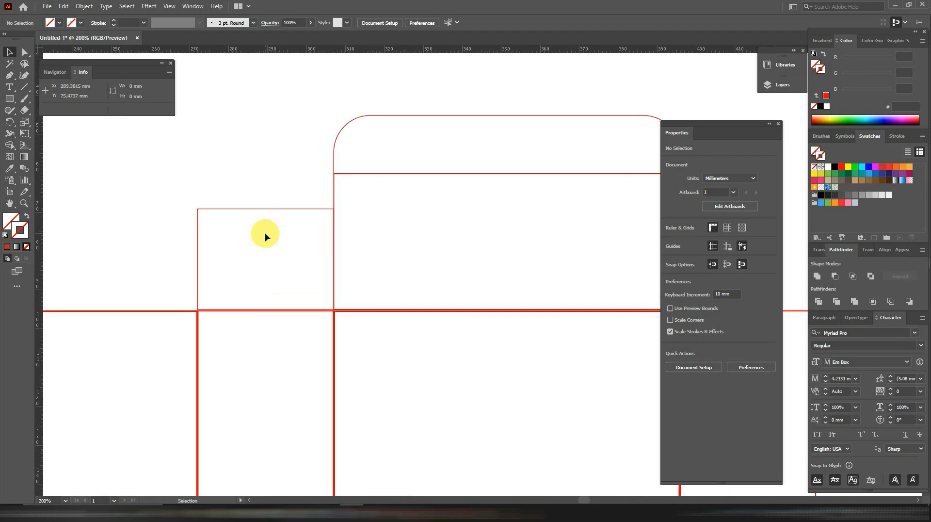
pyautogui.hotkey('ctrl', 'y')
pyautogui.hotkey('ctrl', 'y')
pyautogui.click(208, 210)
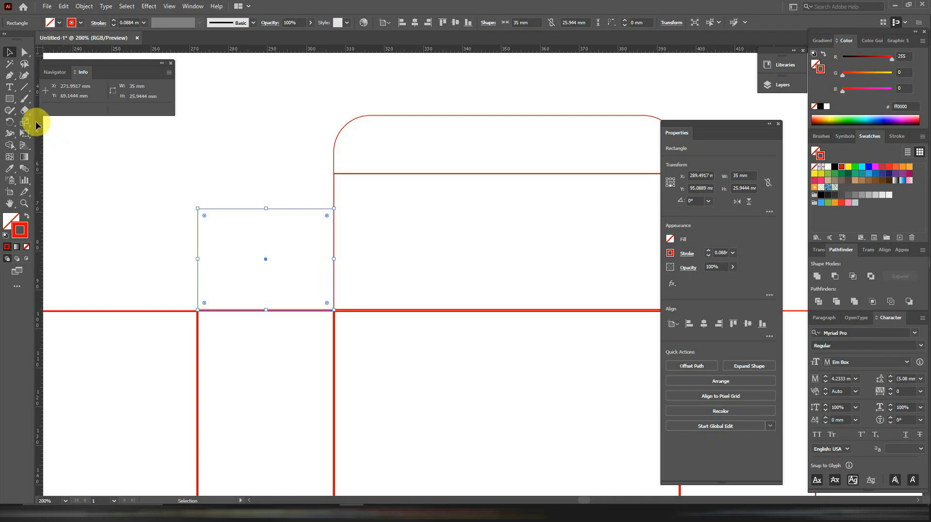
pyautogui.click(10, 77)
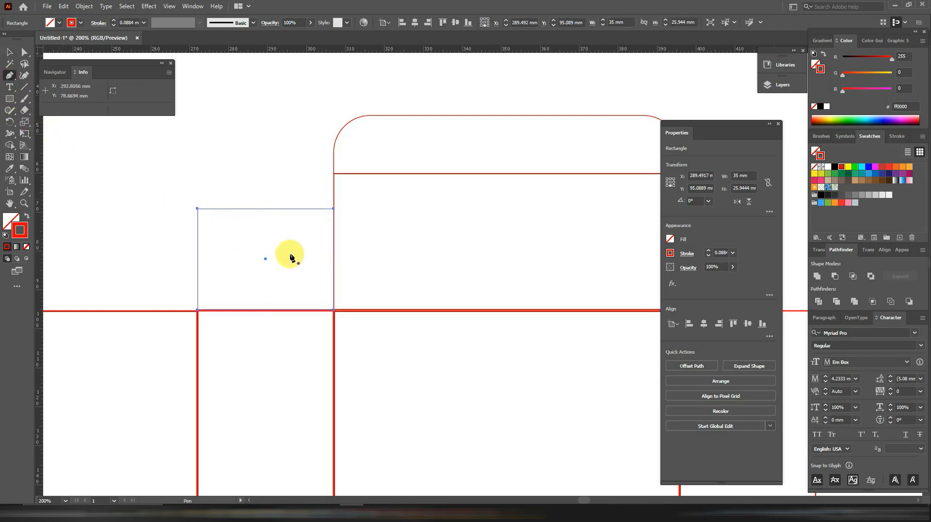
pyautogui.click(334, 298)
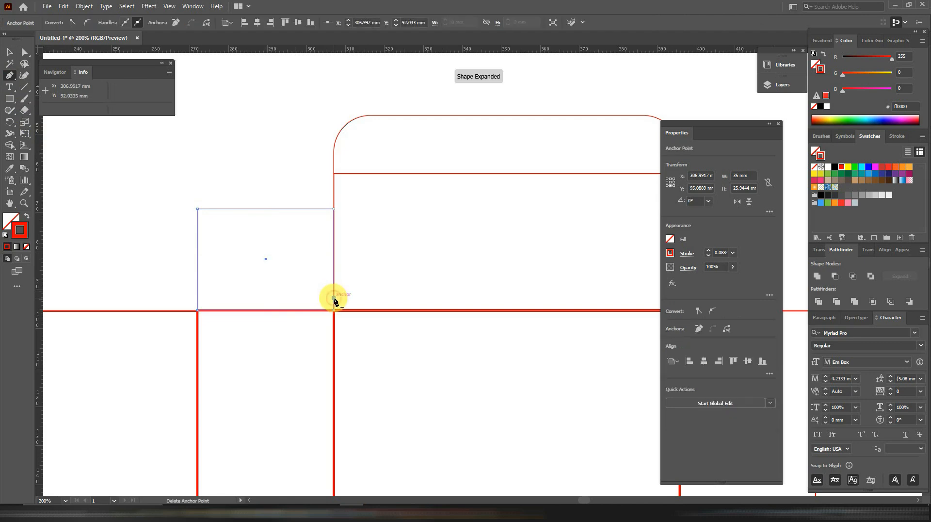
pyautogui.moveTo(262, 51); pyautogui.dragTo(252, 298)
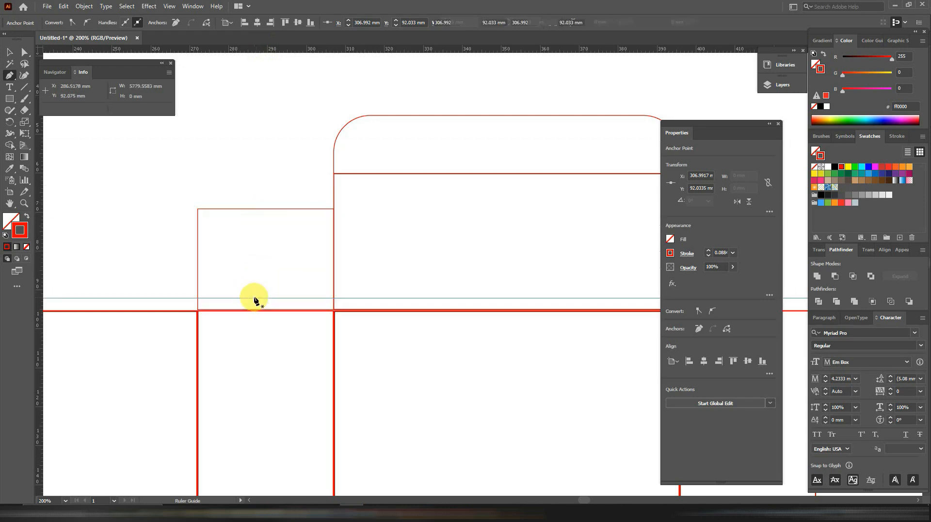
# Add two anchor points on the side flap's outer edge, about 3 mm and 5 mm above its base, then delete the horizontal guide.
pyautogui.click(198, 298)
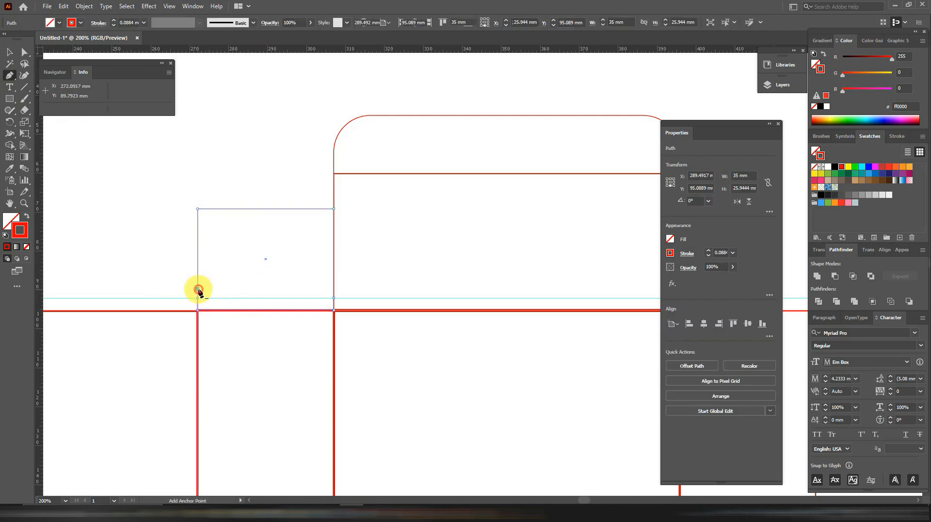
pyautogui.click(197, 289)
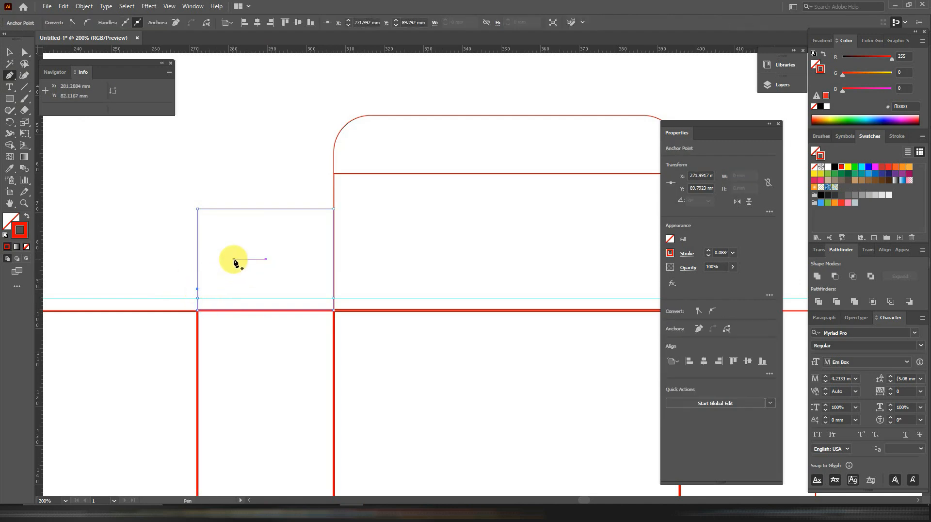
pyautogui.click(19, 55)
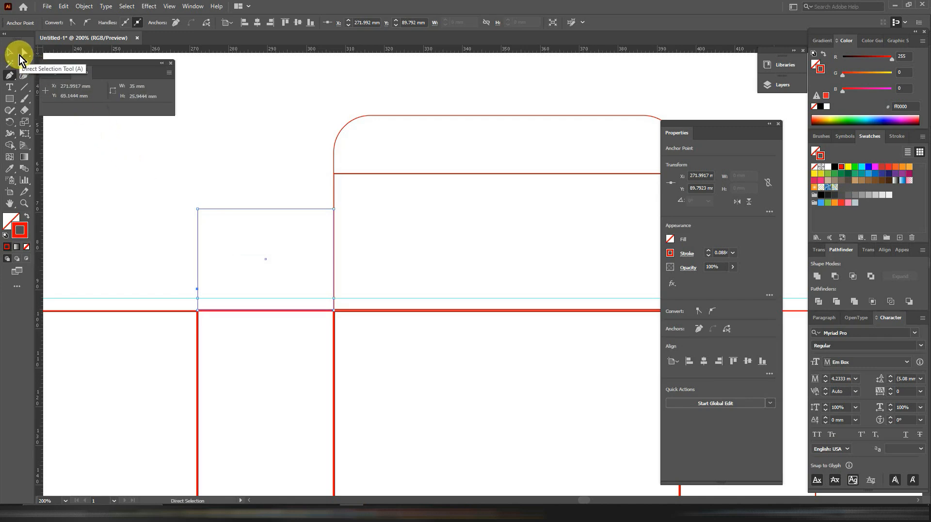
pyautogui.click(10, 52)
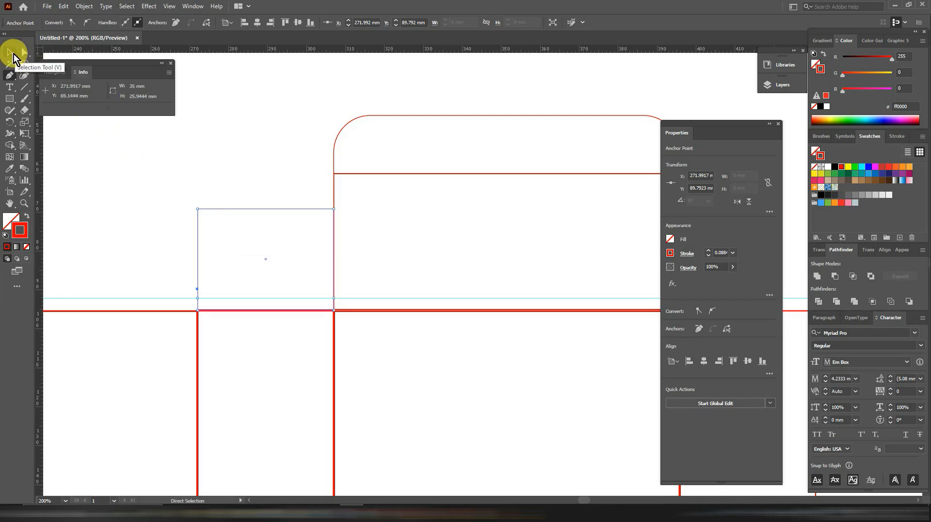
pyautogui.click(168, 304)
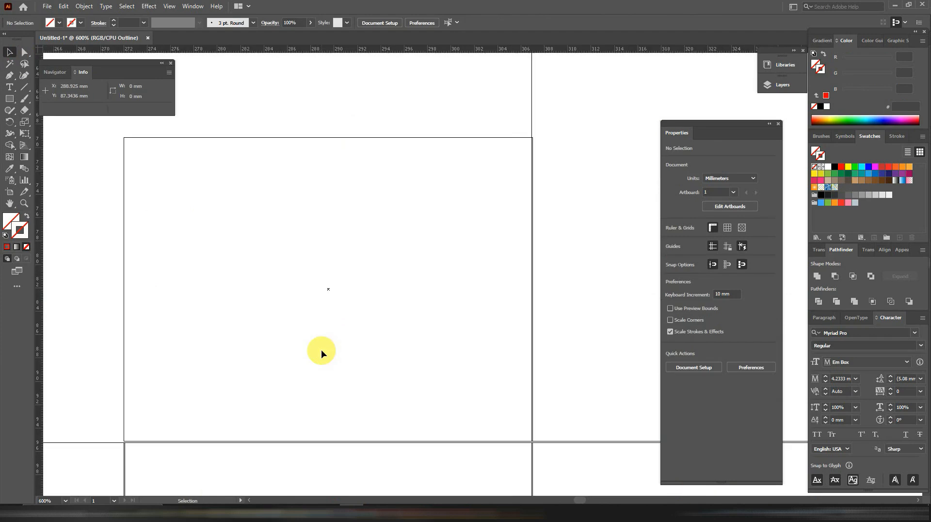
# Return to the coloured preview display and shift the side flap's inner edge, including its upper corner and lower anchor, about 4 mm inward.
pyautogui.hotkey('ctrl', '-')
pyautogui.hotkey('ctrl', '-')
pyautogui.hotkey('ctrl', '-')
pyautogui.hotkey('ctrl', '-')
pyautogui.hotkey('ctrl', '-')
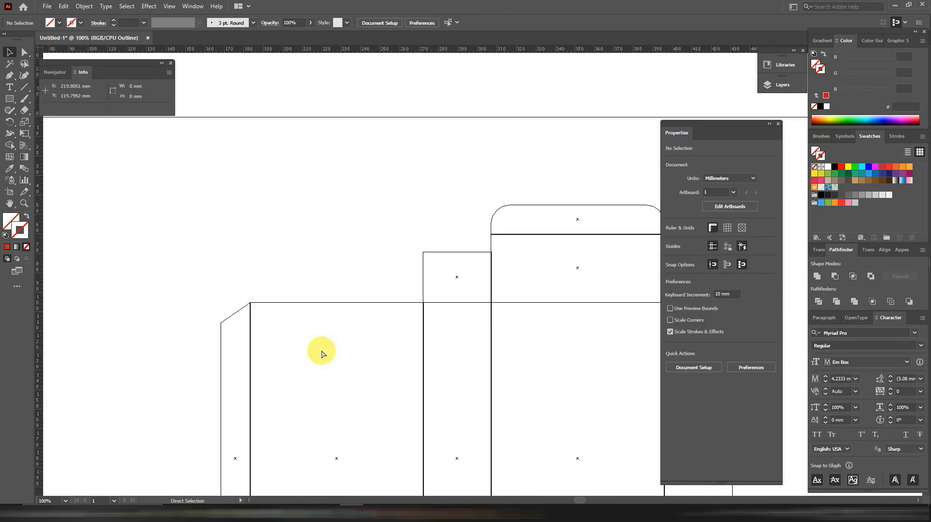
pyautogui.hotkey('ctrl', 'y')
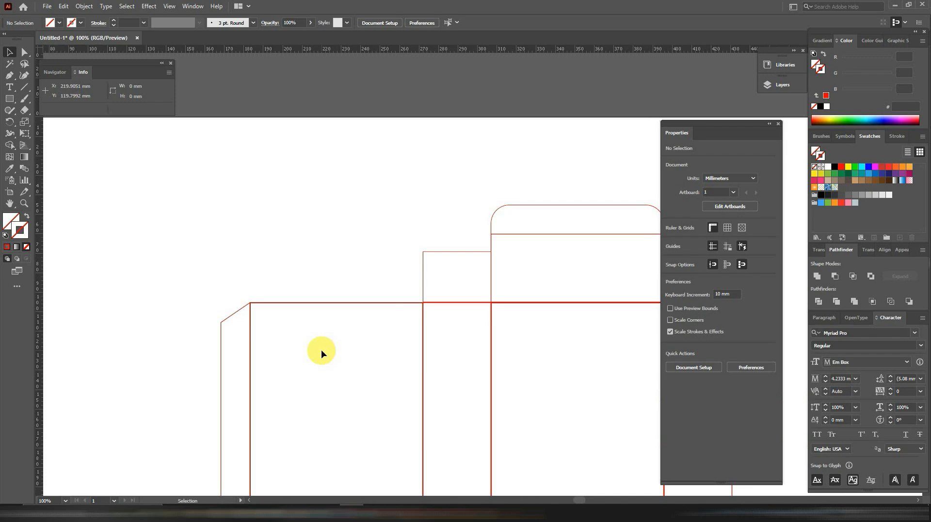
pyautogui.click(24, 51)
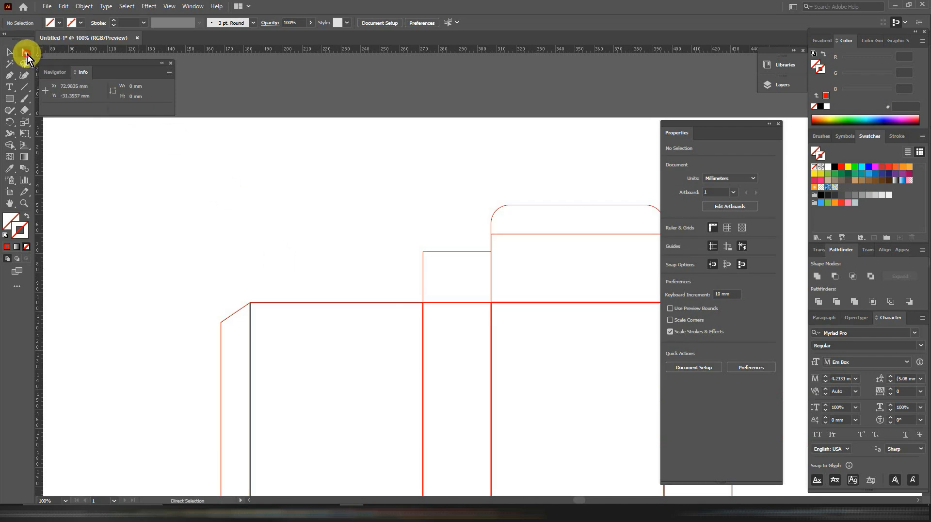
pyautogui.click(491, 297)
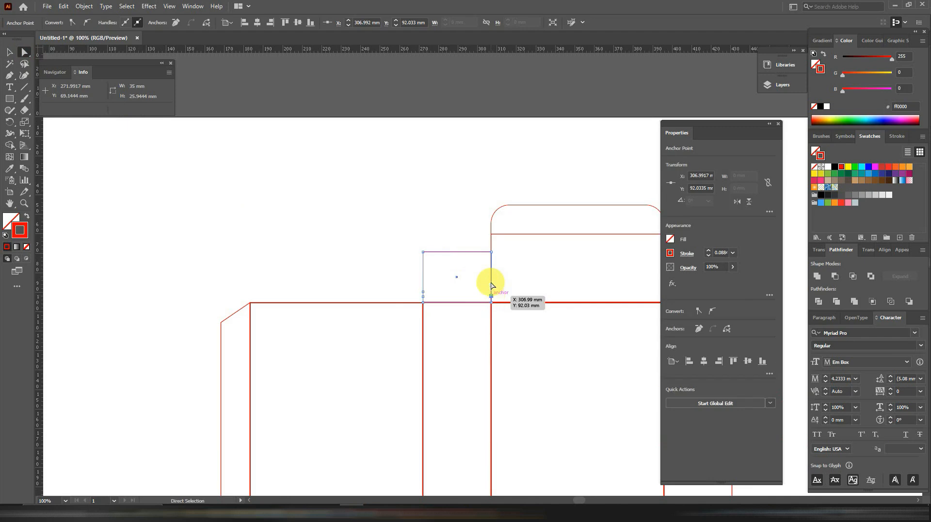
pyautogui.keyDown('shift'); pyautogui.click(491, 253); pyautogui.keyUp('shift')
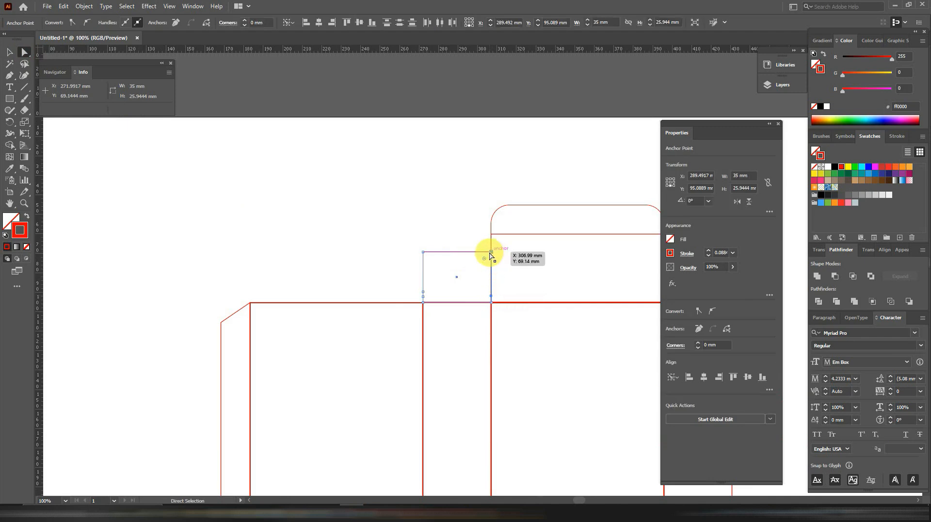
pyautogui.moveTo(491, 253); pyautogui.dragTo(482, 253)
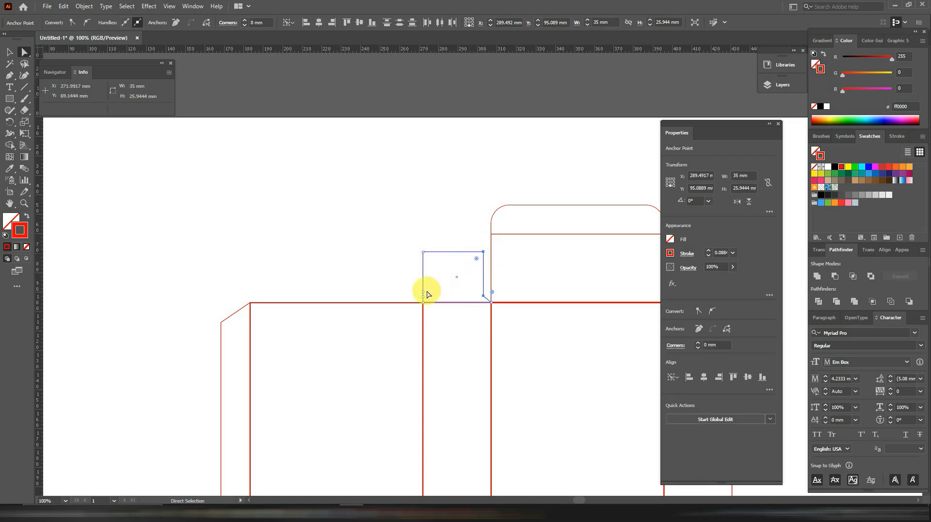
# Taper the side flap's outer edge by moving its upper corner about 5.6 mm inward and the higher added anchor slightly inward.
pyautogui.moveTo(423, 252); pyautogui.dragTo(435, 252)
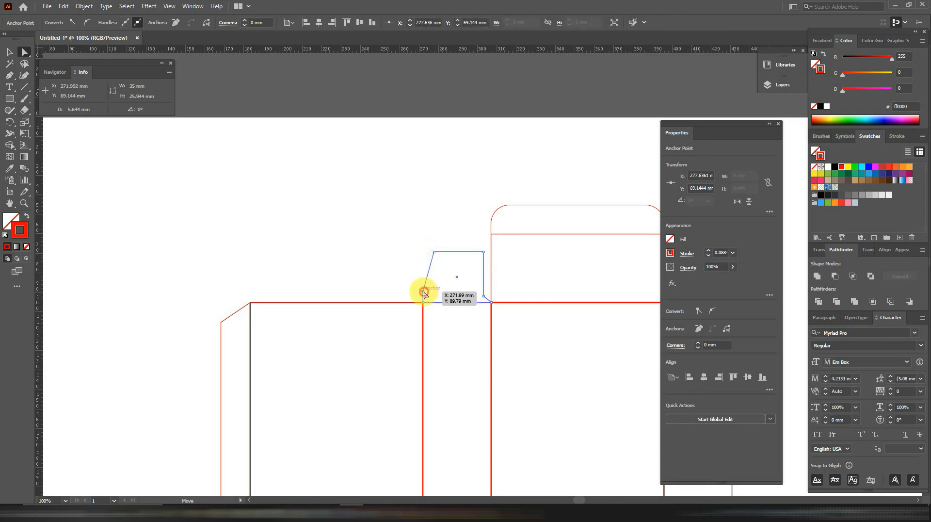
pyautogui.moveTo(424, 294); pyautogui.dragTo(429, 291)
pyautogui.click(383, 265)
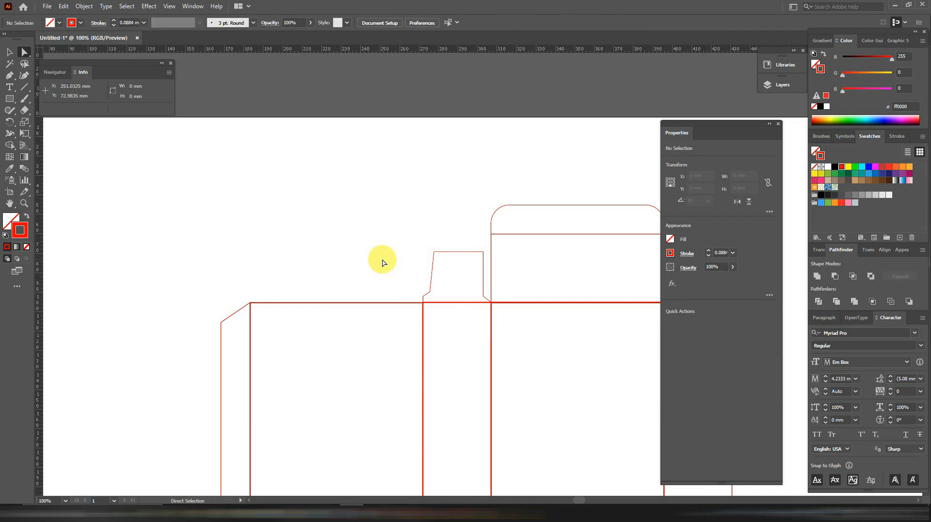
# Duplicate the shaped side flap onto the top of the outer 35 mm side panel and mirror the copy horizontally.
pyautogui.hotkey('ctrl', '-')
pyautogui.hotkey('ctrl', '-')
pyautogui.moveTo(387, 253); pyautogui.dragTo(294, 224)
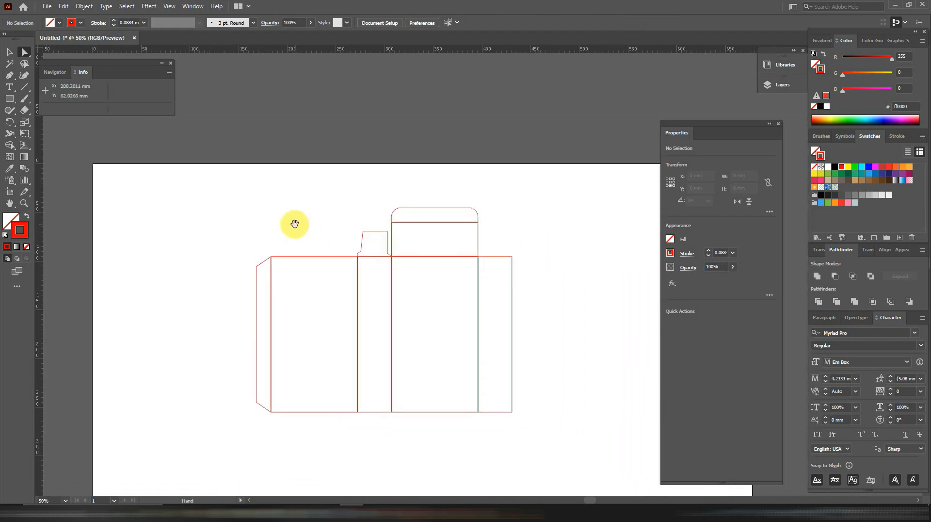
pyautogui.click(10, 53)
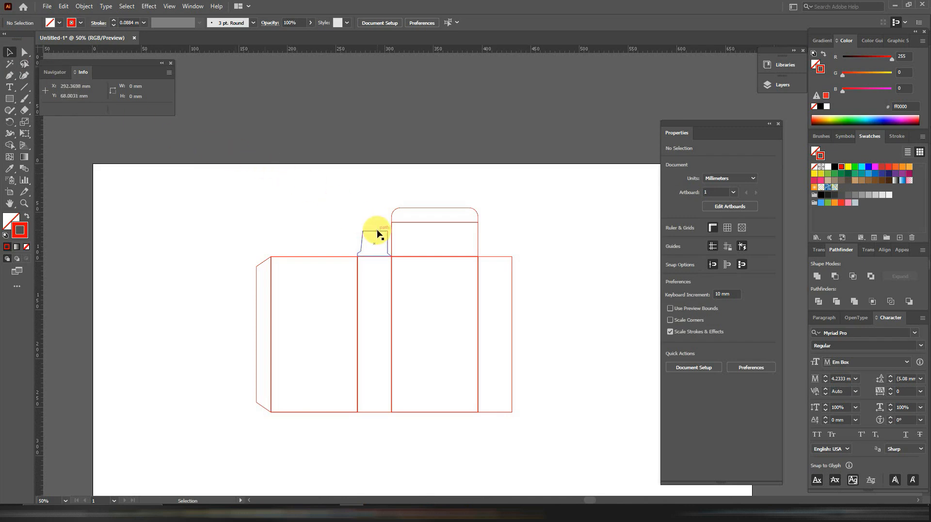
pyautogui.click(377, 235)
pyautogui.moveTo(378, 235); pyautogui.dragTo(500, 234)
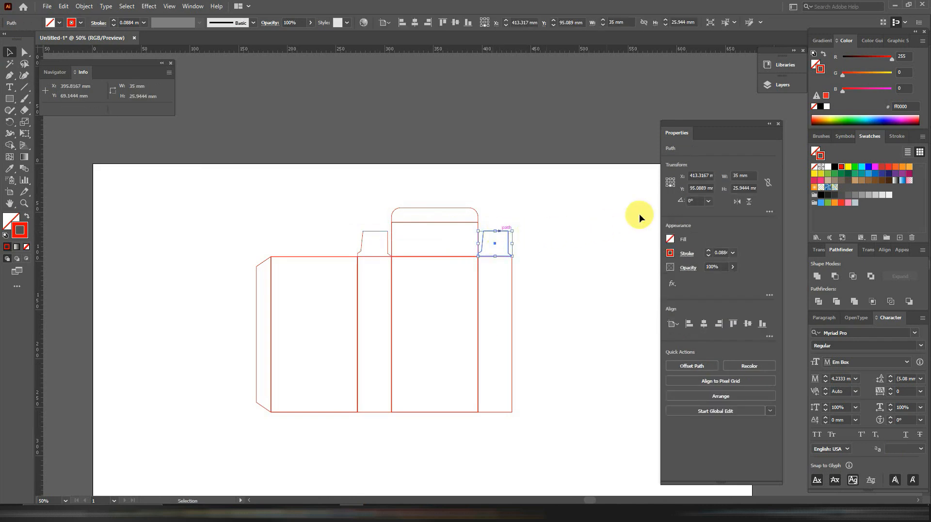
pyautogui.click(672, 183)
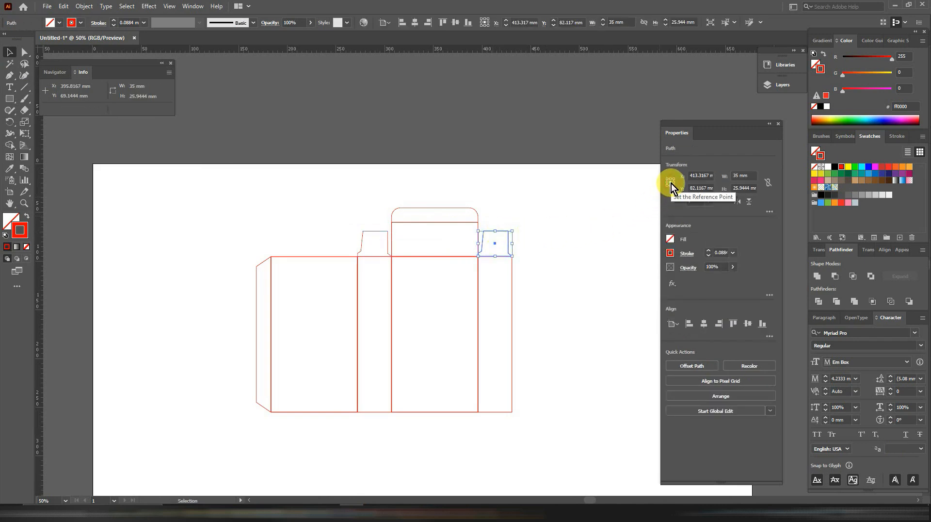
pyautogui.click(739, 202)
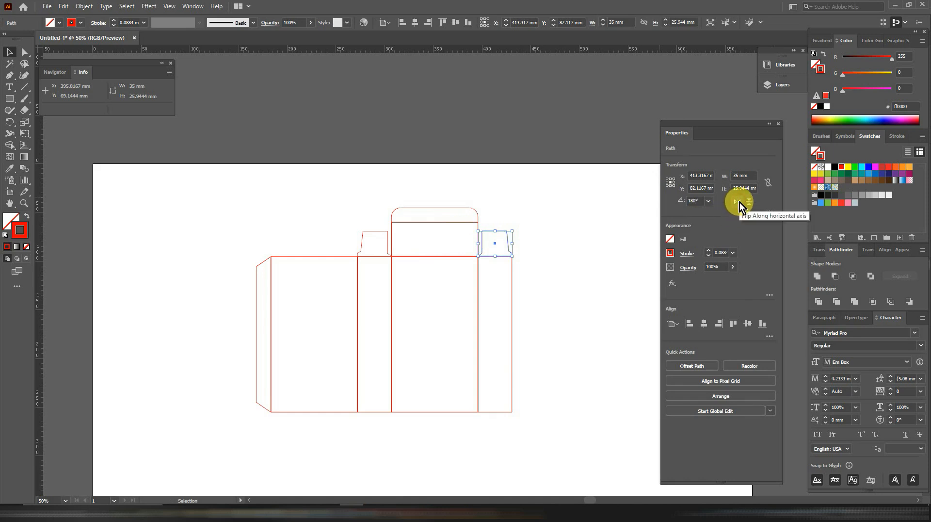
pyautogui.click(552, 259)
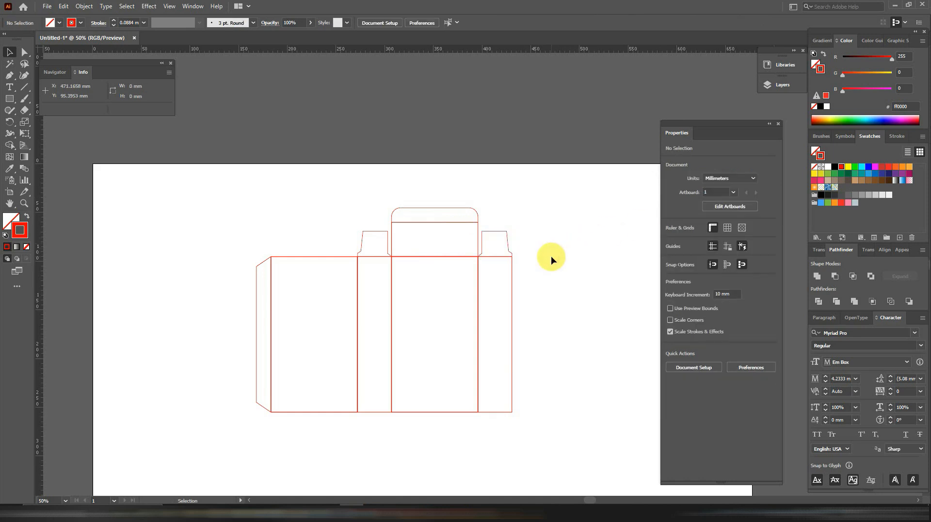
# Duplicate both upper side flaps flush below their side panels and flip the copies vertically.
pyautogui.scroll(2, 551, 255)
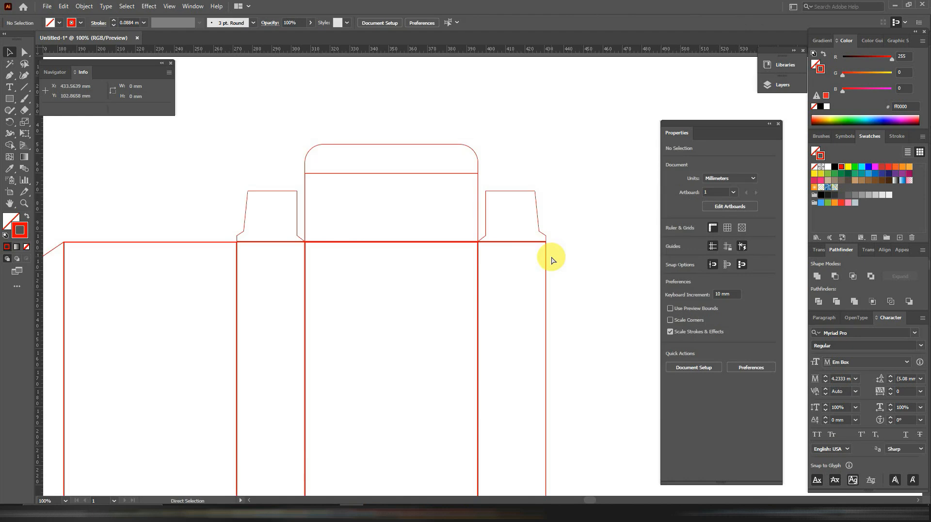
pyautogui.scroll(-2, 552, 259)
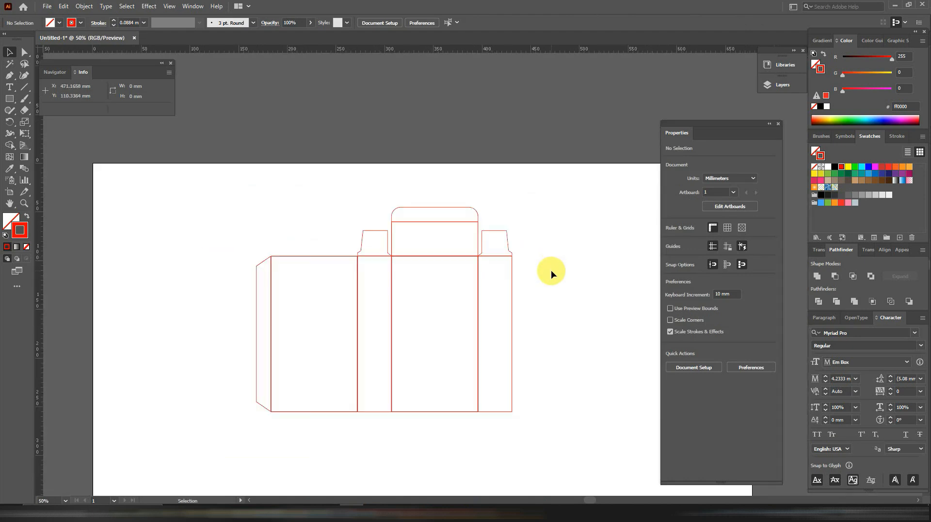
pyautogui.click(494, 243)
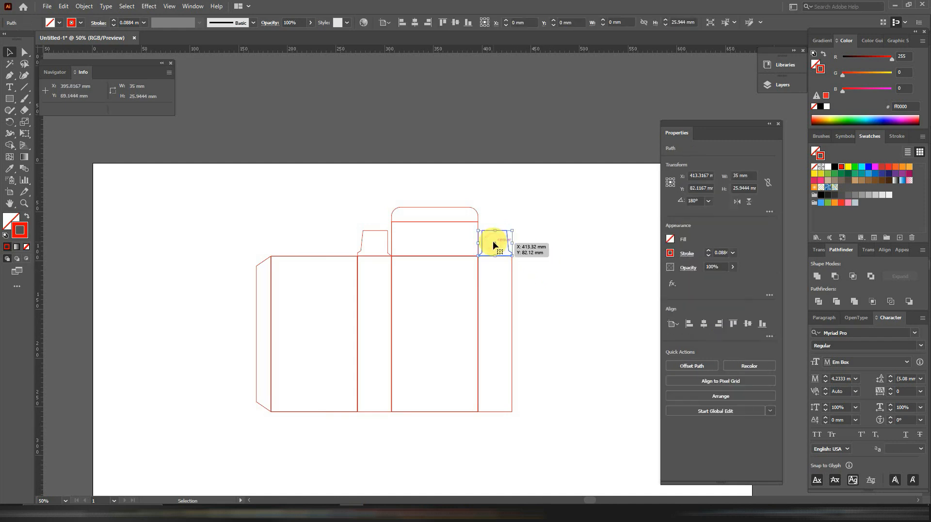
pyautogui.keyDown('alt'); pyautogui.keyDown('shift'); pyautogui.click(376, 247); pyautogui.keyUp('shift'); pyautogui.keyUp('alt')
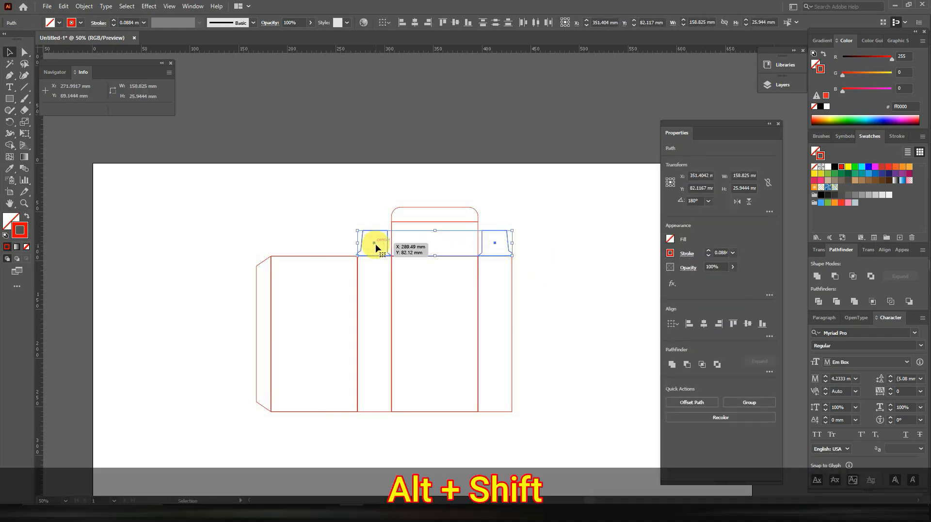
pyautogui.moveTo(376, 247); pyautogui.dragTo(381, 424)
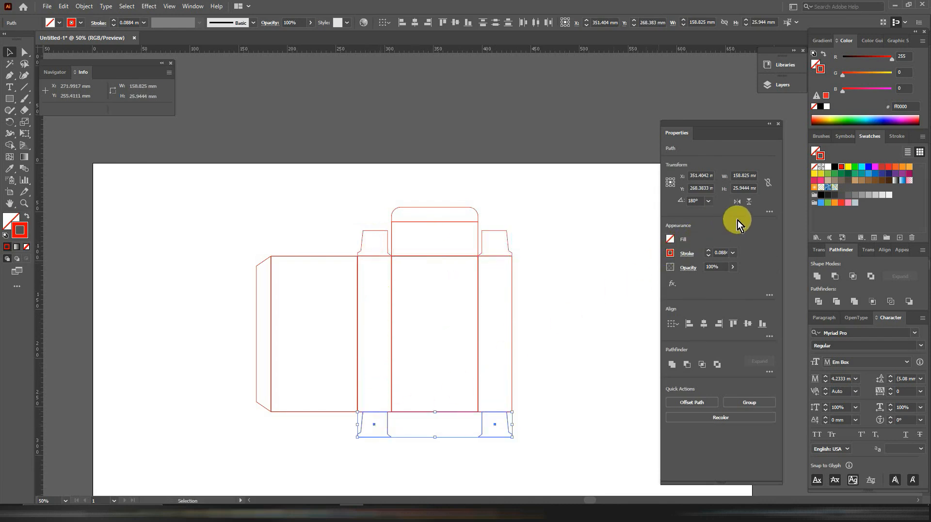
pyautogui.click(749, 205)
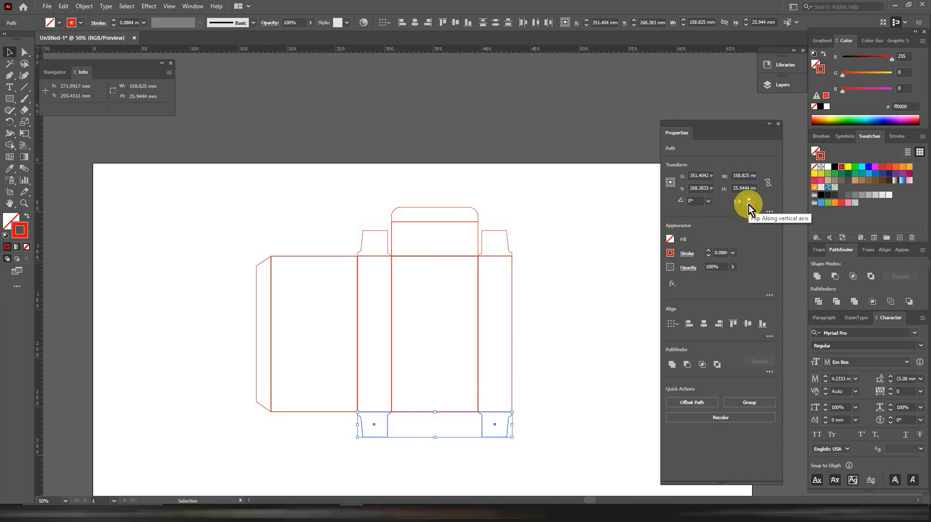
pyautogui.click(545, 320)
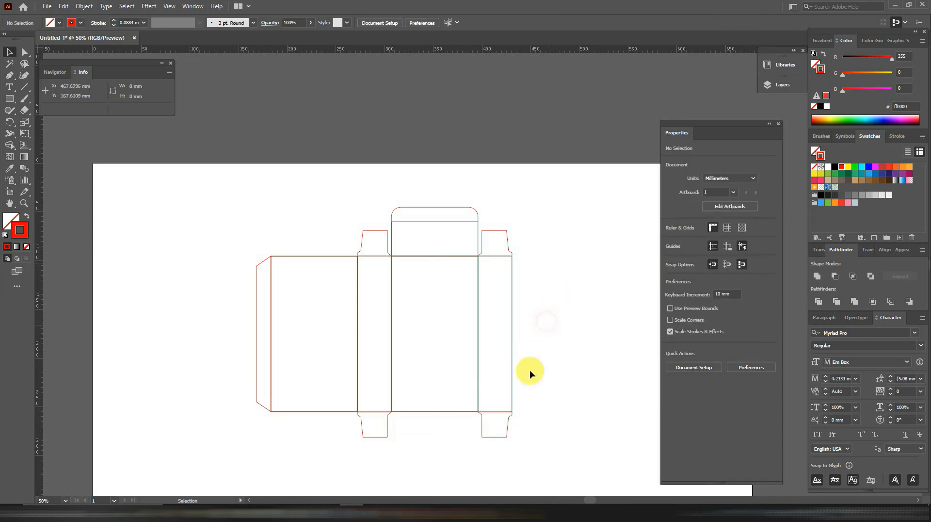
# Mirror each of the two lower side flaps horizontally in place.
pyautogui.click(387, 436)
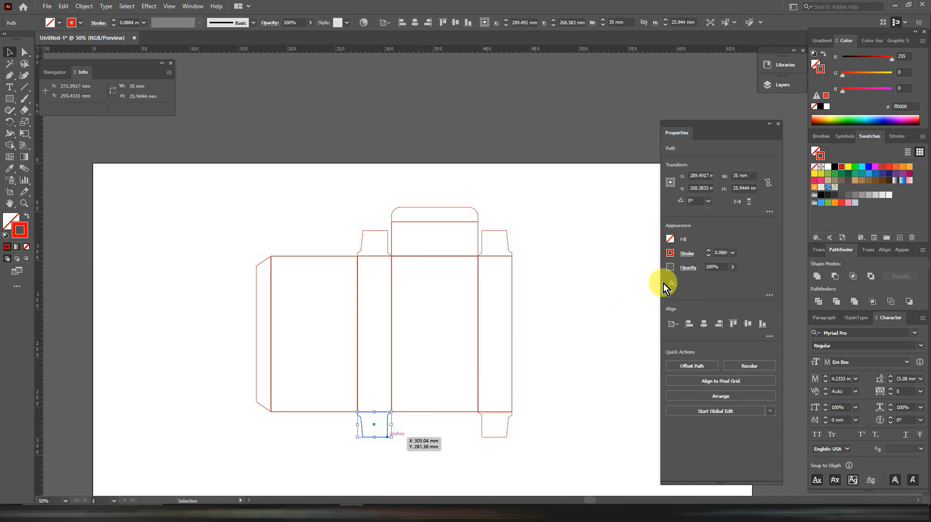
pyautogui.click(739, 202)
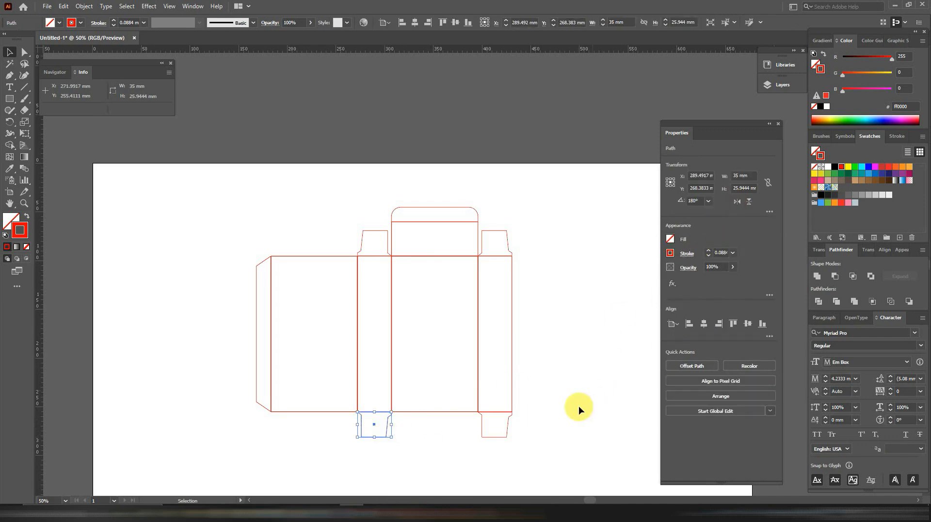
pyautogui.moveTo(510, 431); pyautogui.dragTo(506, 433)
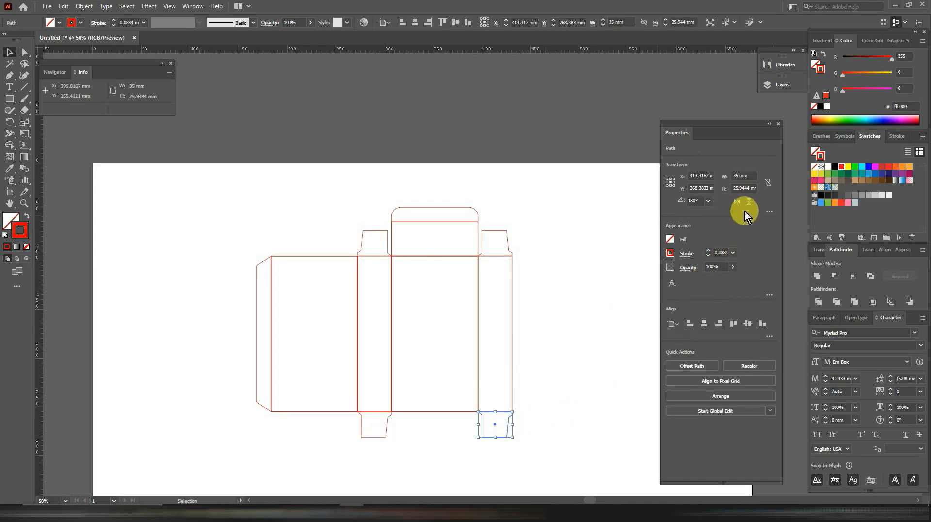
pyautogui.click(555, 335)
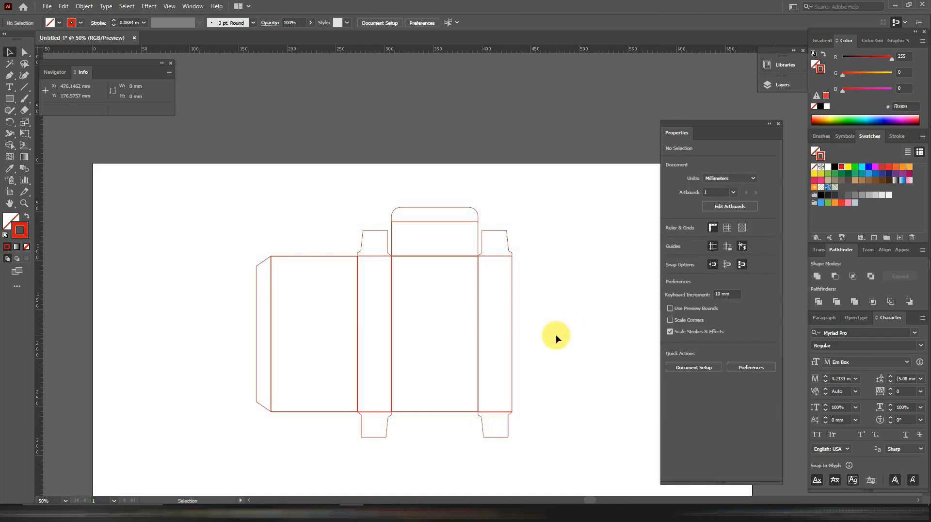
# Duplicate the top panel and its rounded tuck flap flush below the main panel beside the glue flap, and flip the copy vertically.
pyautogui.moveTo(453, 197); pyautogui.dragTo(440, 226)
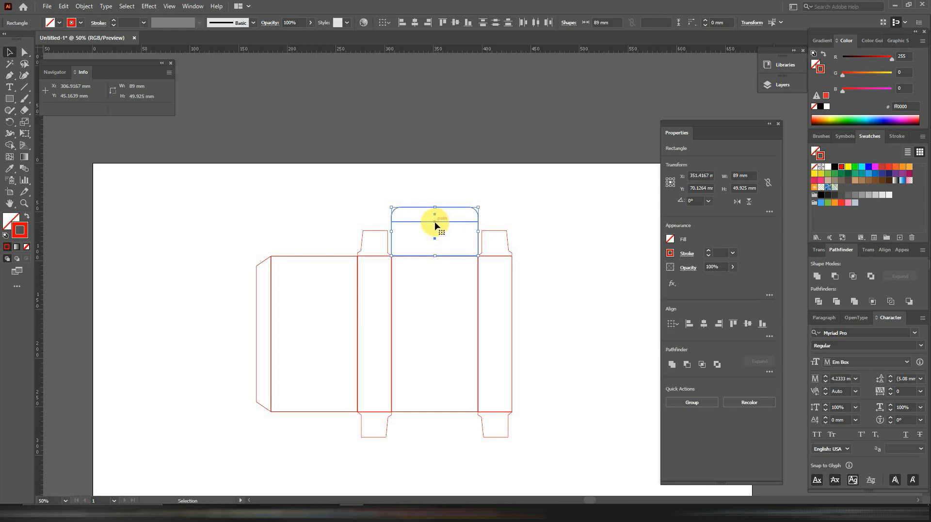
pyautogui.moveTo(436, 224); pyautogui.dragTo(314, 429)
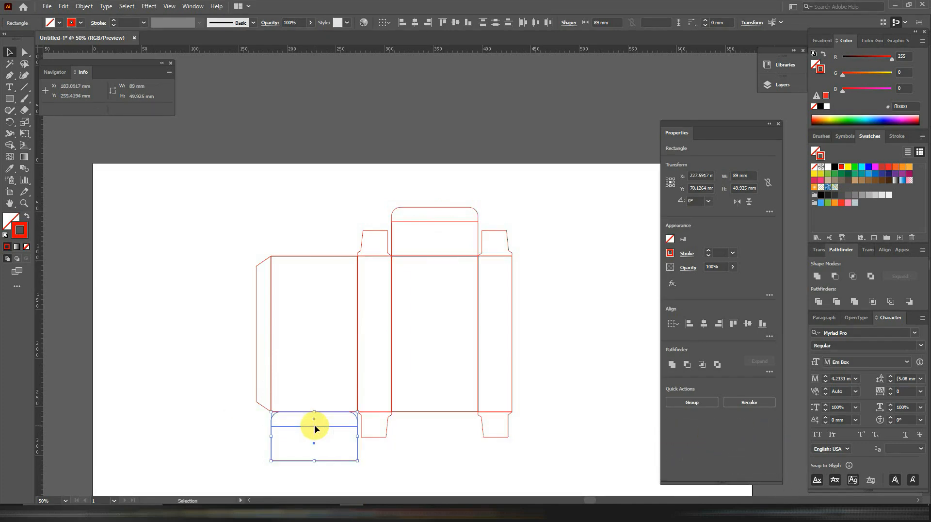
pyautogui.click(748, 205)
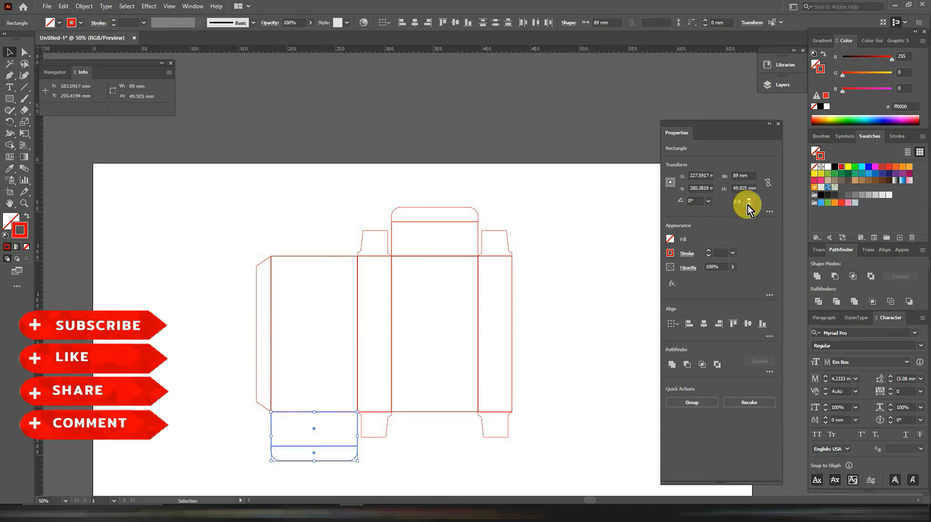
pyautogui.click(573, 369)
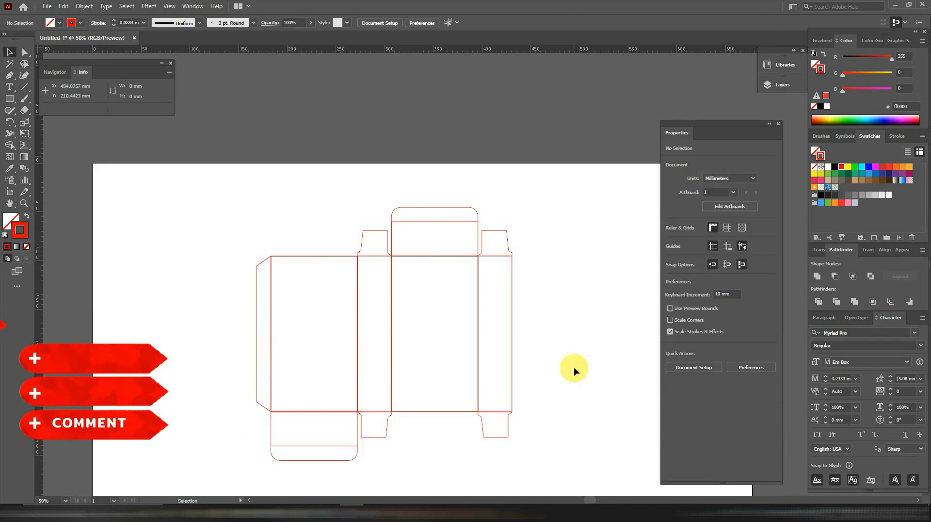